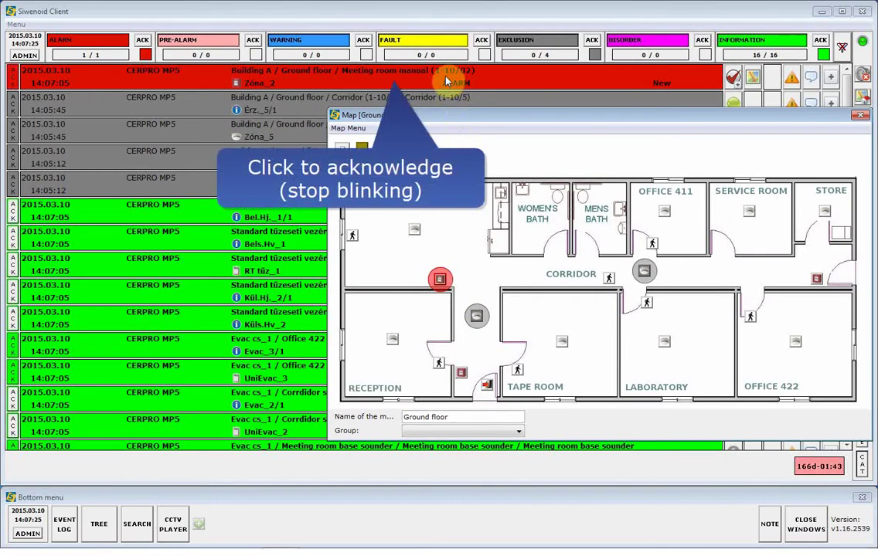
Acknowledge the Meeting room manual alarm event, the Bel.Hj._1/1 and Bels.Hv_1 information events, and all remaining information events.
{"action": "left_click", "coordinate": [446, 81]}
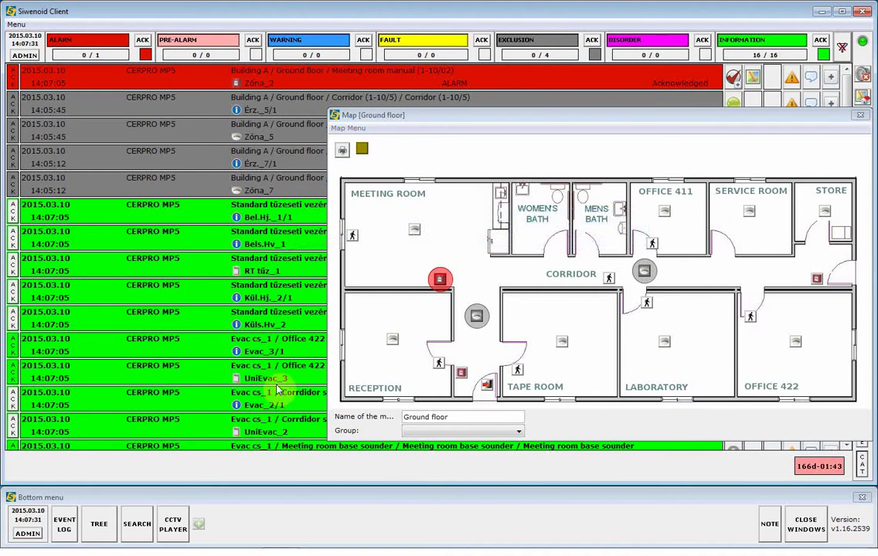
{"action": "left_click", "coordinate": [290, 216]}
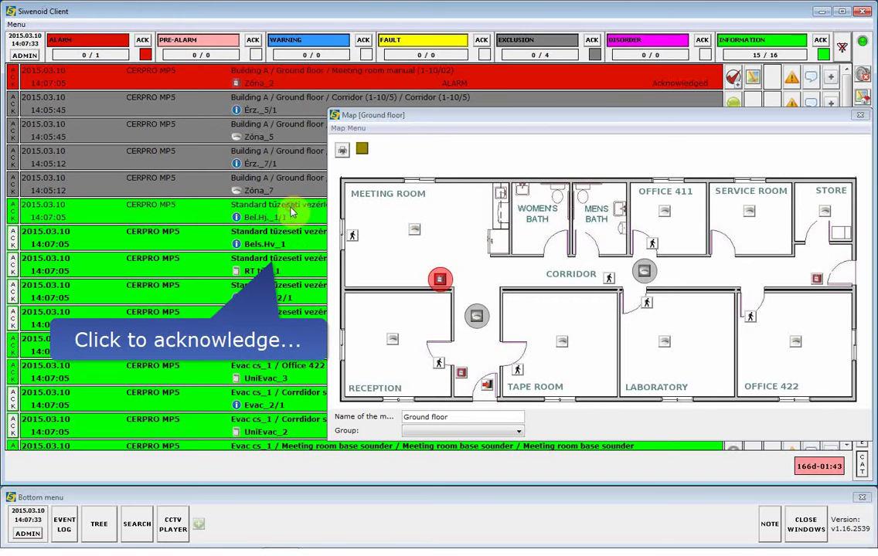
{"action": "left_click", "coordinate": [289, 241]}
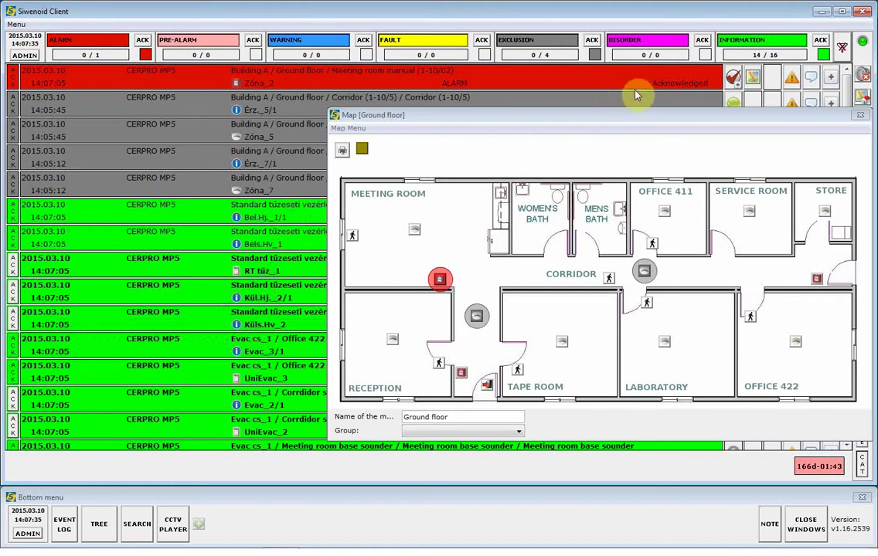
{"action": "left_click", "coordinate": [820, 39]}
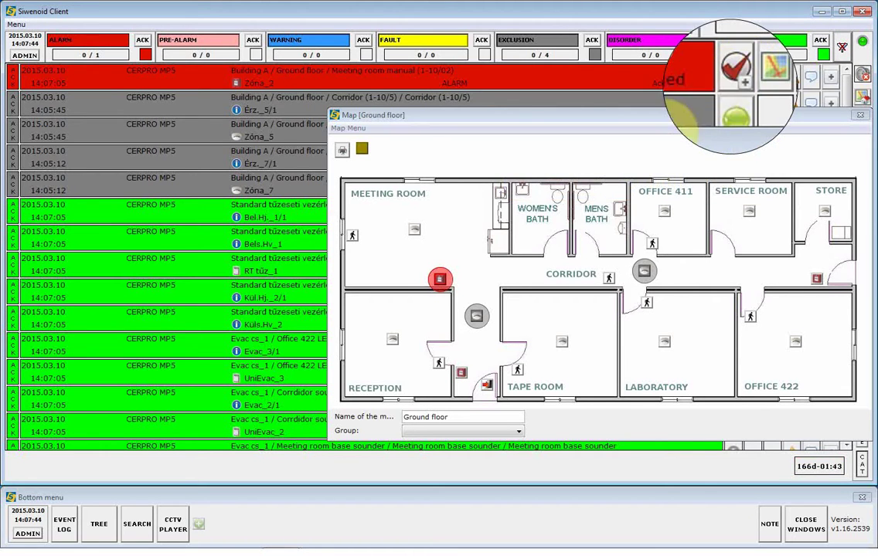
Send the ACKNOWLEDGE command to the alarming Meeting room manual call point from the map, and reset its alarm.
{"action": "right_click", "coordinate": [442, 281]}
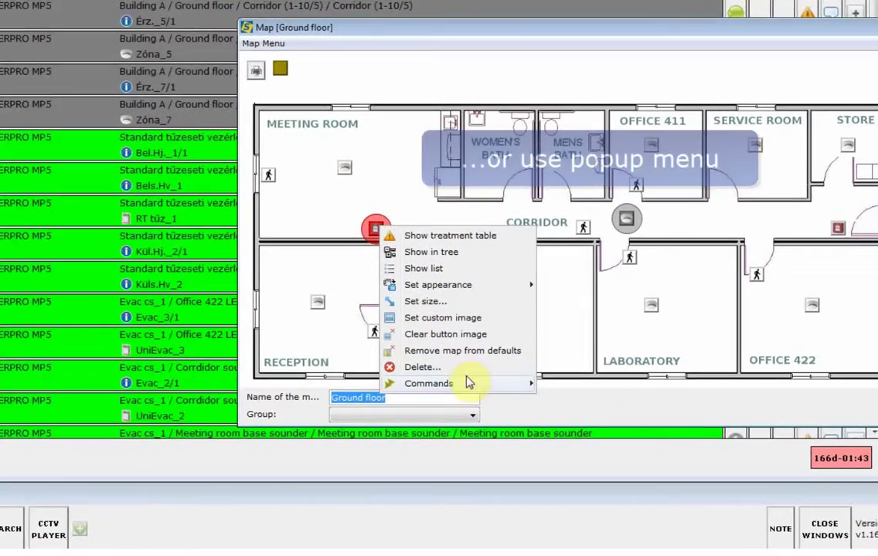
{"action": "mouse_move", "coordinate": [518, 409]}
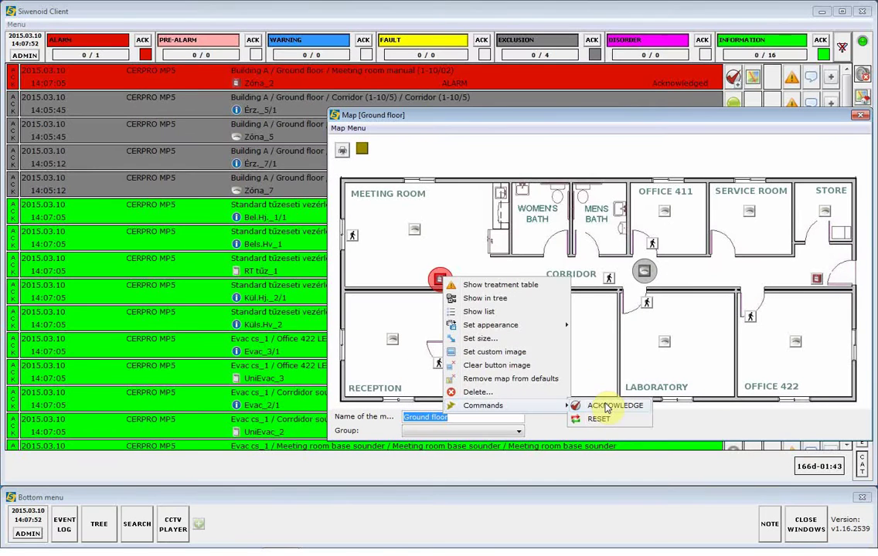
{"action": "left_click", "coordinate": [606, 407]}
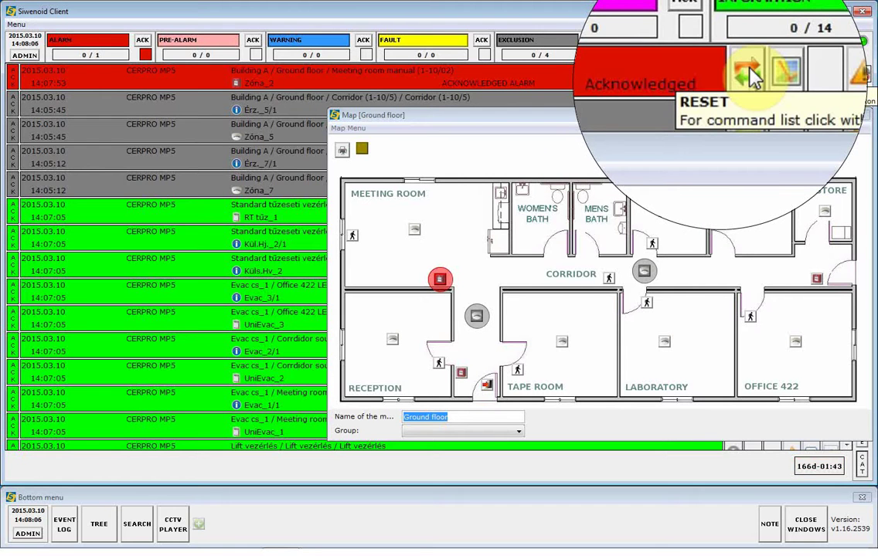
{"action": "left_click", "coordinate": [748, 74]}
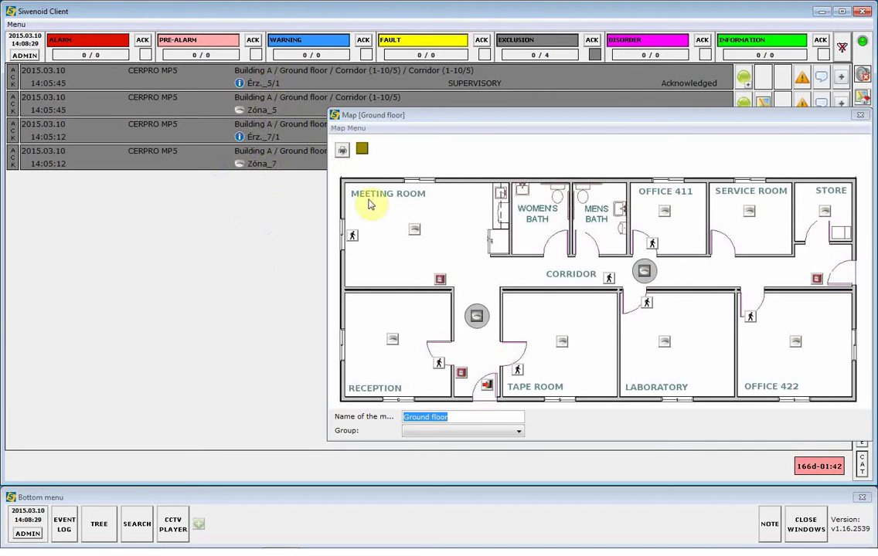
Open the treatment table of the excluded corridor detector beside Reception on the map, and show the detector in the tree.
{"action": "left_click", "coordinate": [477, 321]}
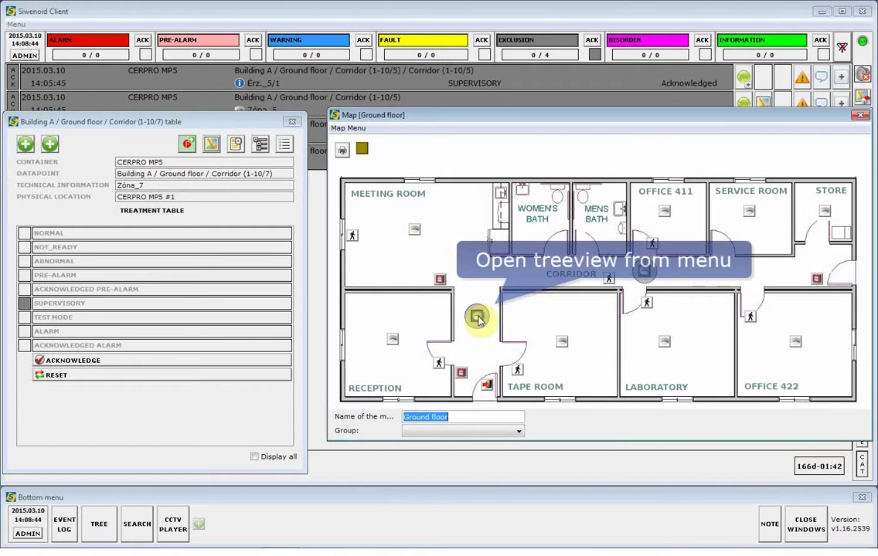
{"action": "right_click", "coordinate": [479, 320]}
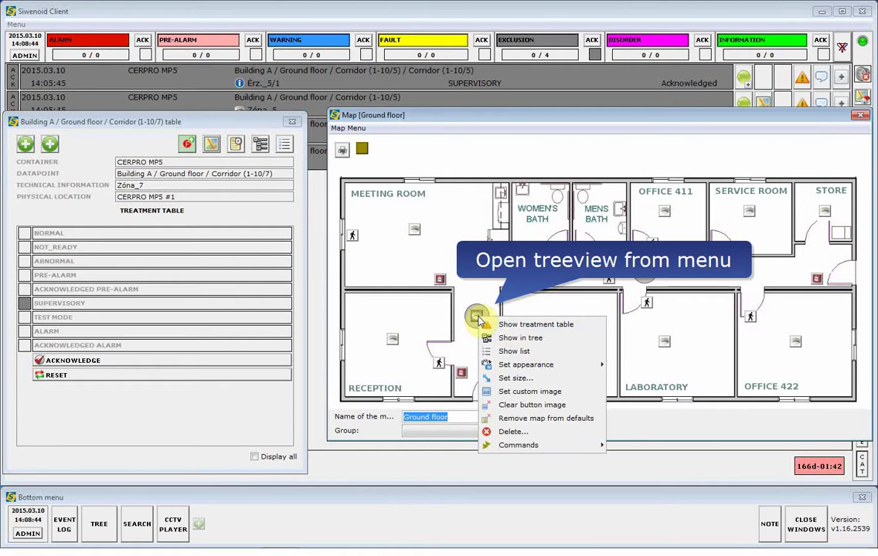
{"action": "left_click", "coordinate": [551, 339]}
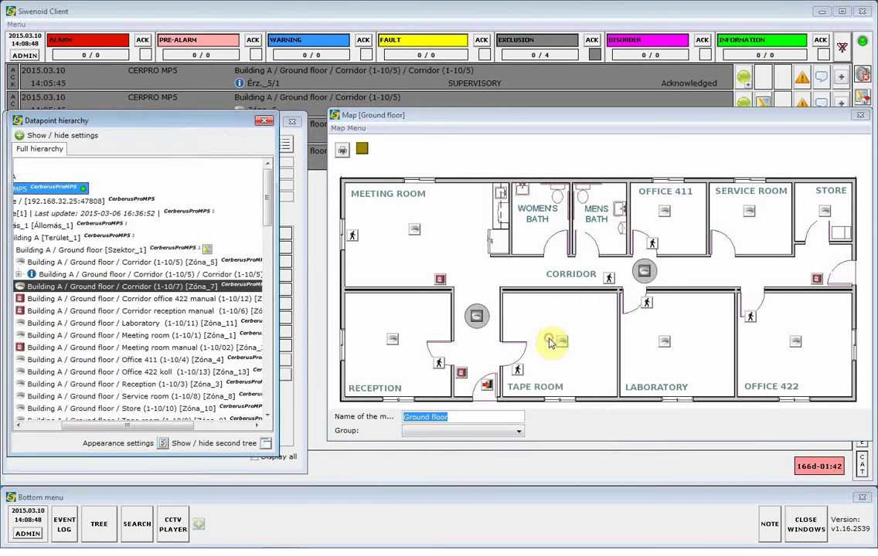
Examine the system's tree structure from the root down to the Ground floor detectors, and close the datapoint hierarchy.
{"action": "left_click_drag", "start_coordinate": [212, 120], "coordinate": [357, 85]}
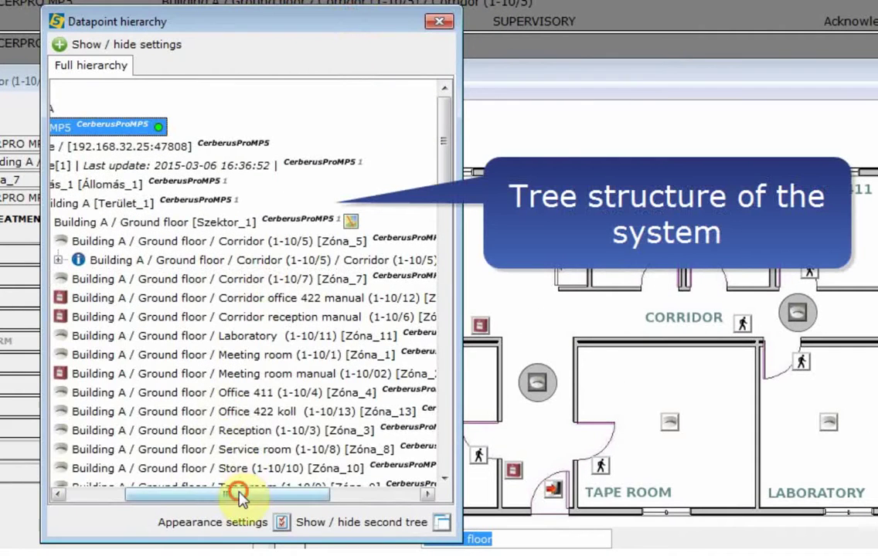
{"action": "left_click_drag", "start_coordinate": [239, 499], "coordinate": [183, 501]}
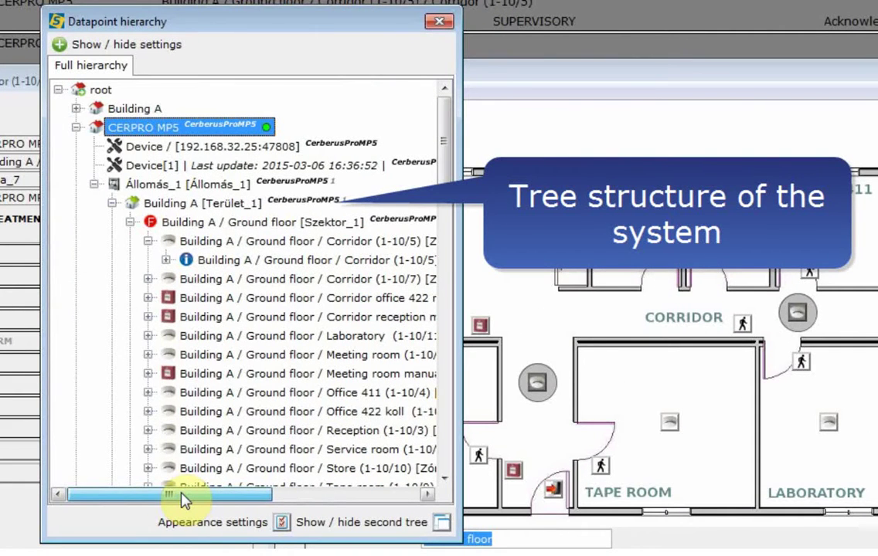
{"action": "left_click", "coordinate": [438, 23]}
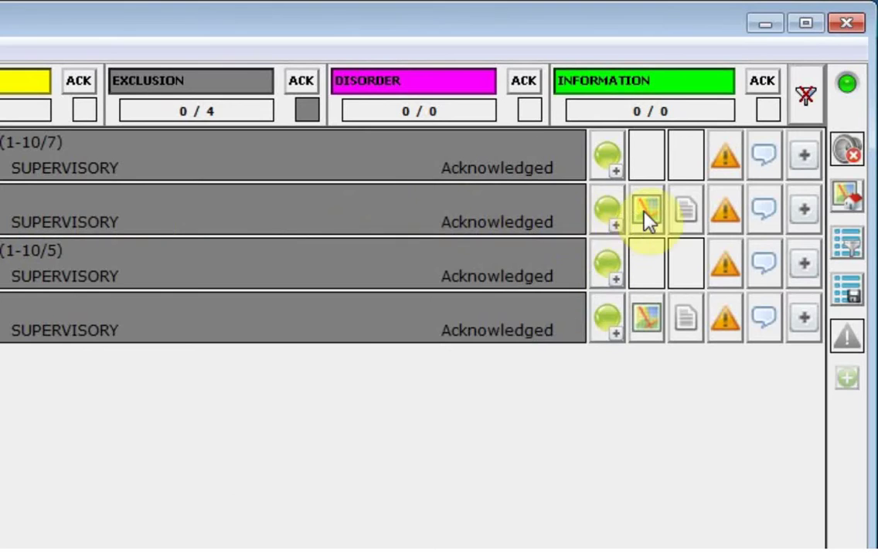
View the Ground floor map assigned to the Zóna_7 exclusion event and close it.
{"action": "left_click", "coordinate": [646, 213]}
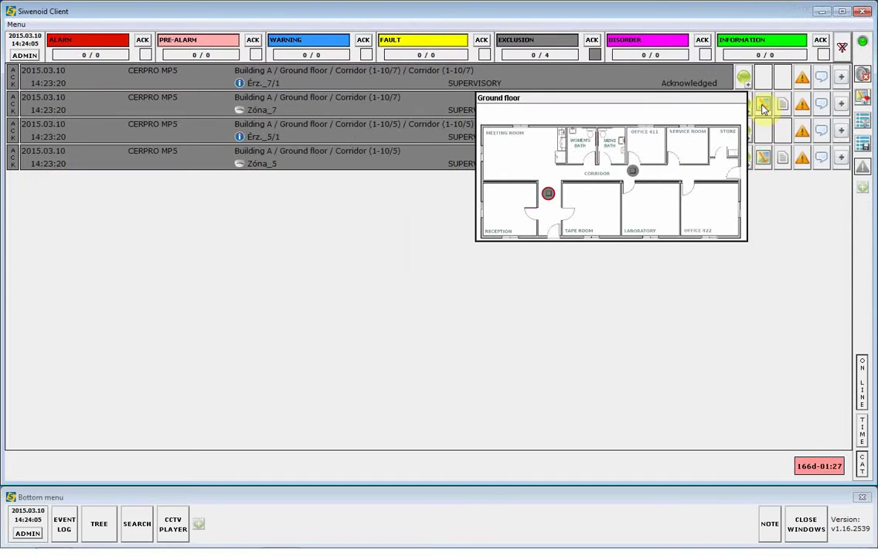
{"action": "left_click", "coordinate": [646, 212]}
{"action": "left_click", "coordinate": [761, 106]}
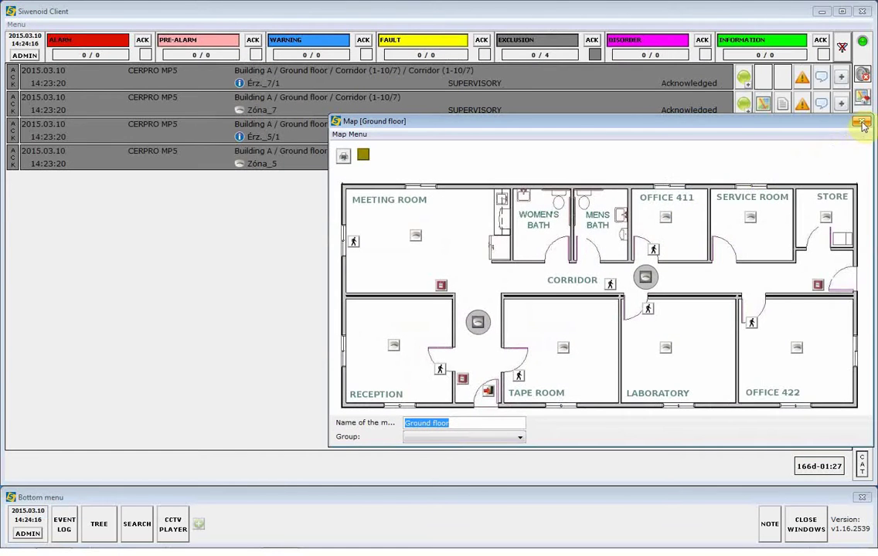
{"action": "left_click", "coordinate": [860, 121]}
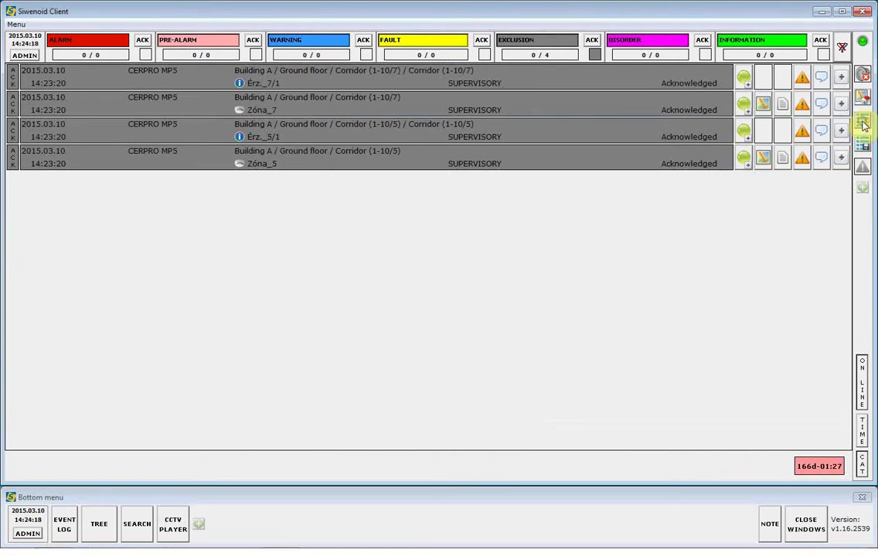
Read the intervention text and the treatment table of the Zóna_7 exclusion event, closing each one.
{"action": "left_click", "coordinate": [782, 107]}
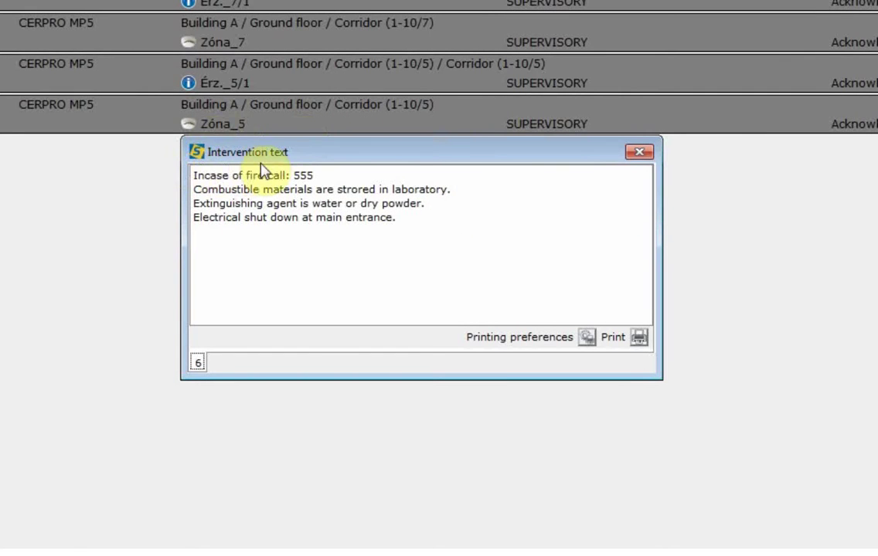
{"action": "left_click", "coordinate": [639, 152]}
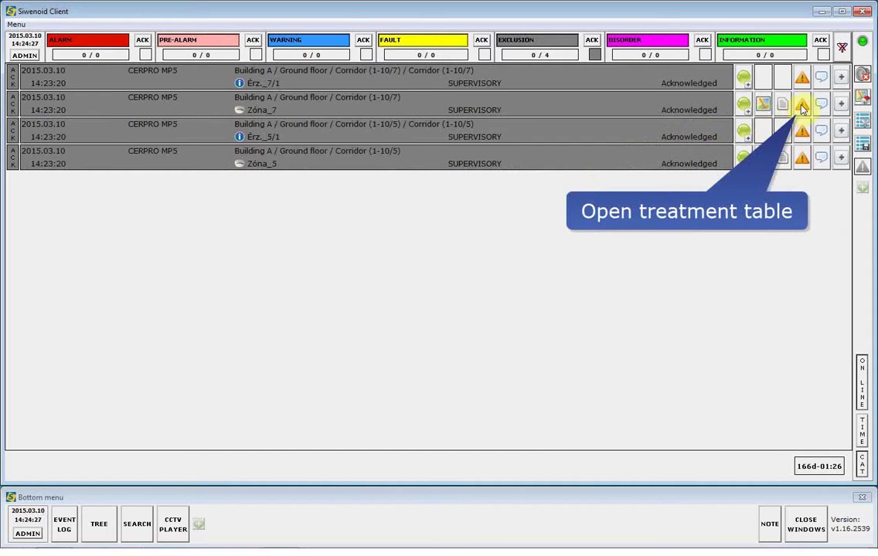
{"action": "left_click", "coordinate": [802, 108]}
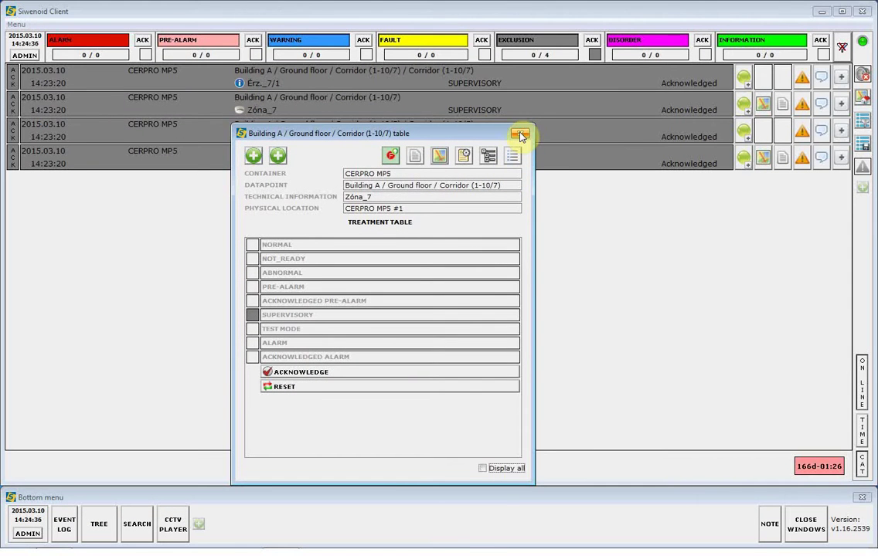
{"action": "left_click", "coordinate": [520, 136]}
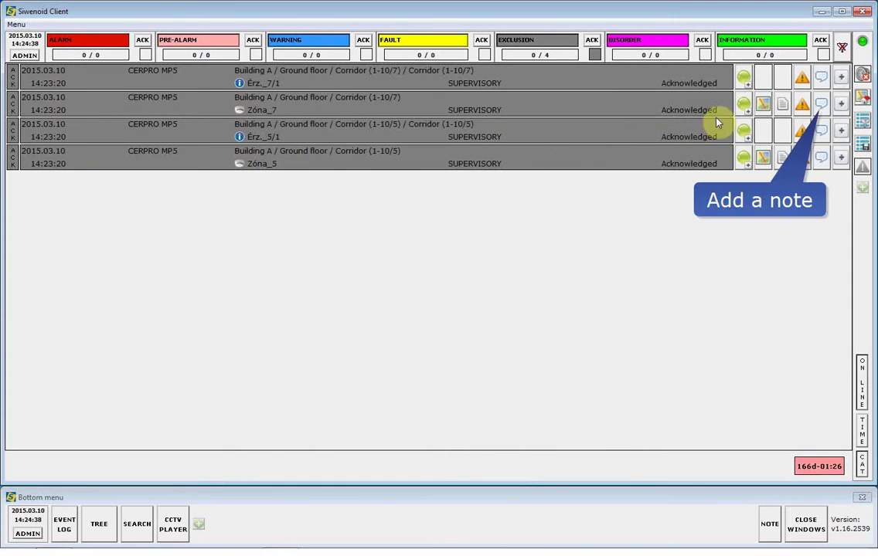
Add the status message note "test exclusion" to the Zóna_7 event and to the other three exclusion events.
{"action": "left_click", "coordinate": [820, 104]}
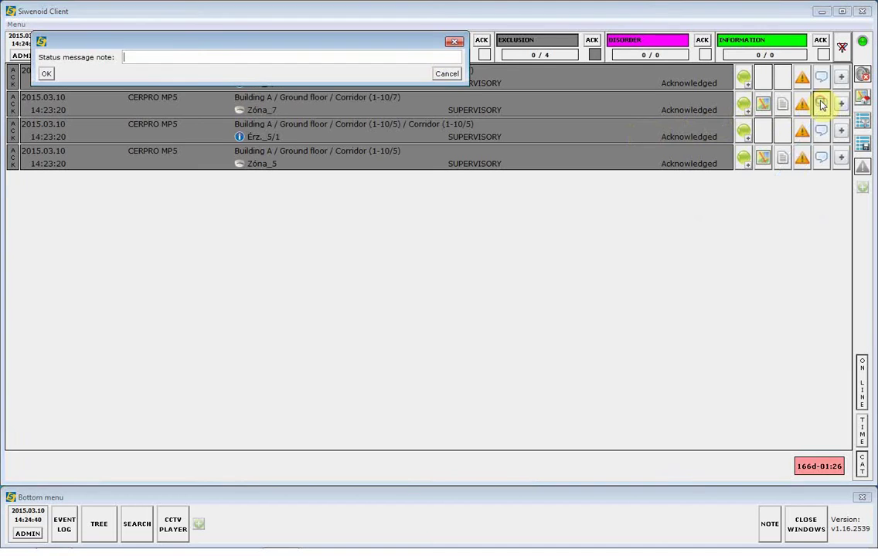
{"action": "left_click_drag", "start_coordinate": [392, 49], "coordinate": [514, 209]}
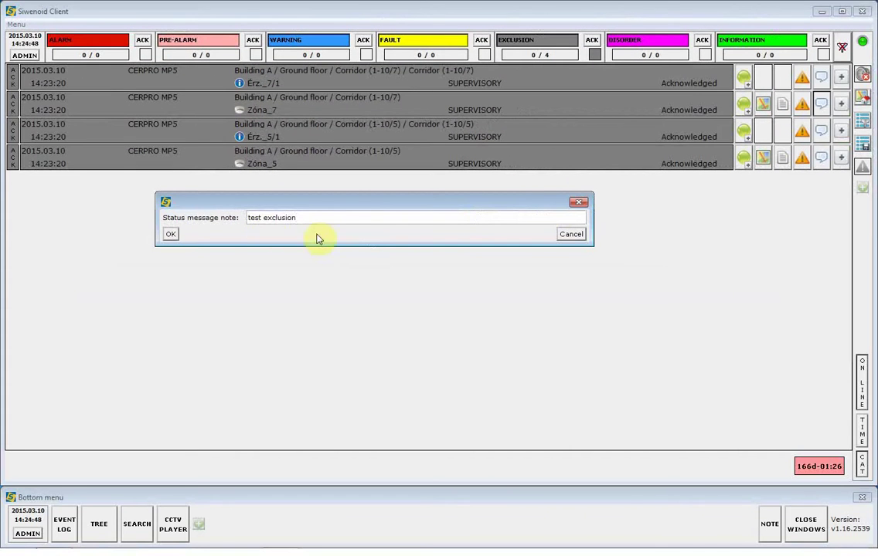
{"action": "left_click", "coordinate": [170, 236]}
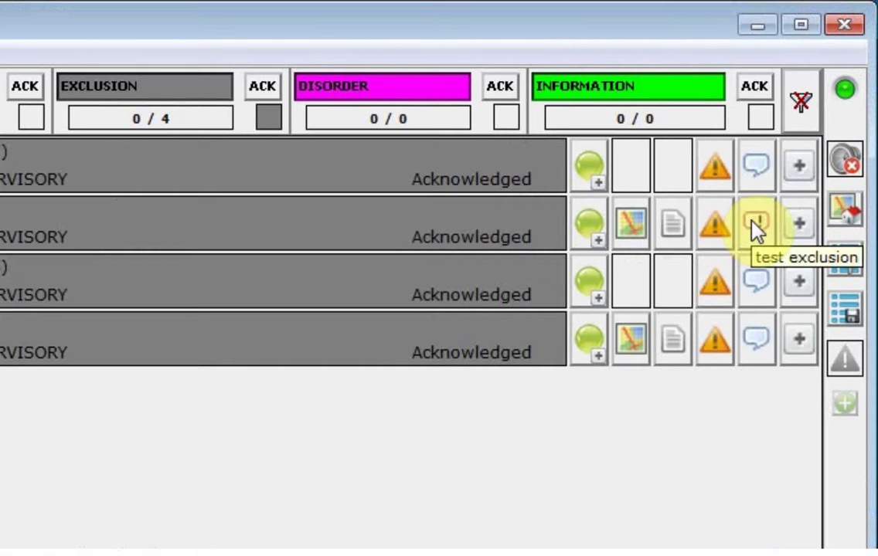
{"action": "left_click_drag", "start_coordinate": [755, 228], "coordinate": [758, 348]}
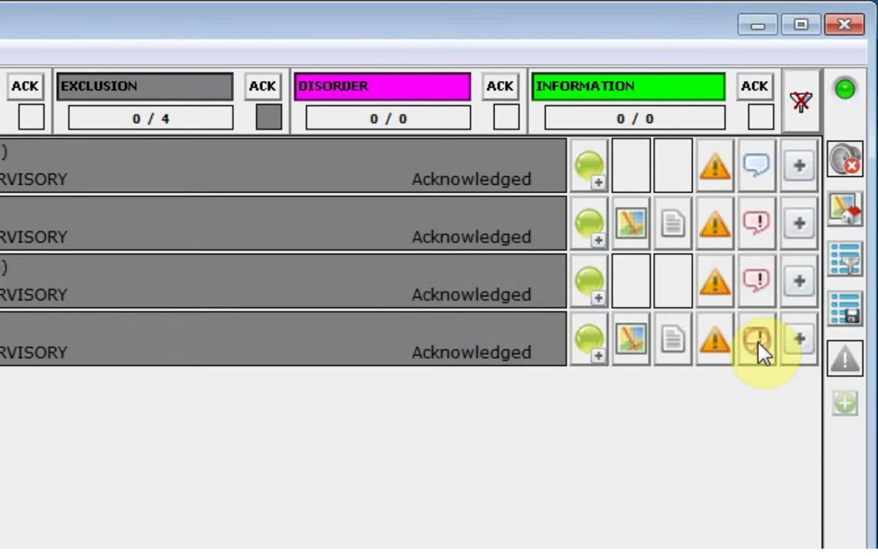
{"action": "left_click_drag", "start_coordinate": [758, 231], "coordinate": [765, 186]}
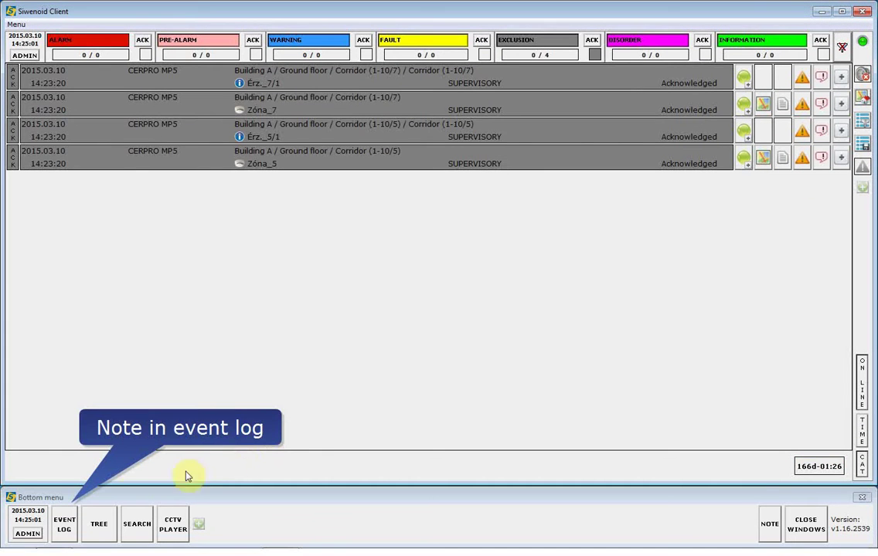
Review the notes among the latest entries of the event log and close it.
{"action": "left_click", "coordinate": [68, 525]}
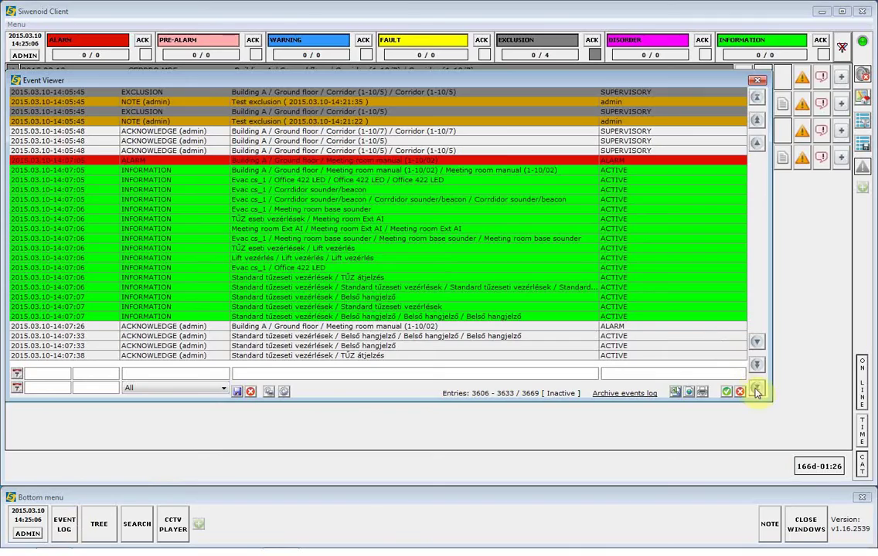
{"action": "left_click", "coordinate": [757, 392]}
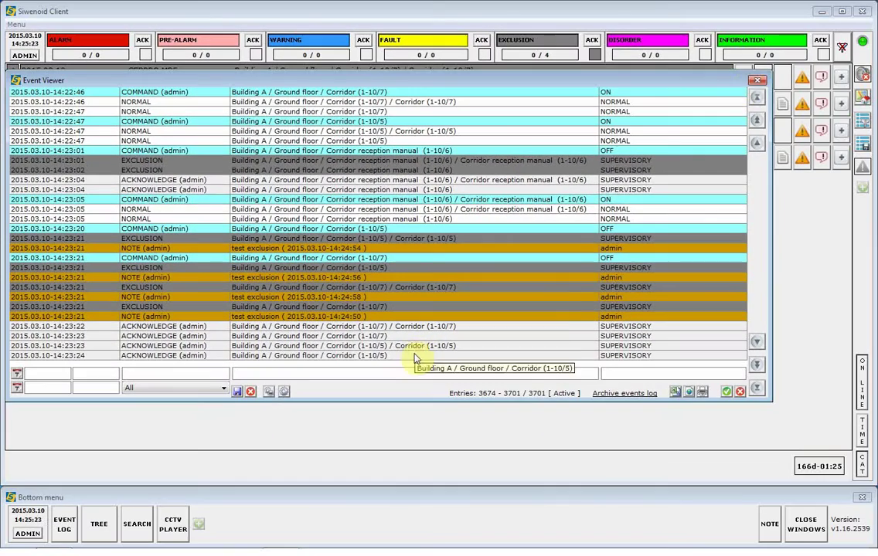
{"action": "left_click", "coordinate": [752, 81]}
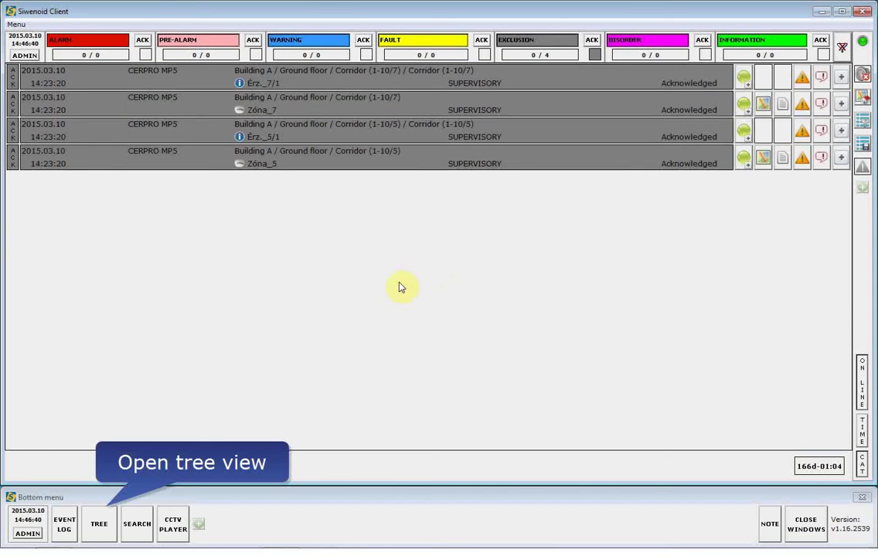
Open the datapoint tree, expand root and IP cameras, and show the video of camera ln224.
{"action": "left_click", "coordinate": [101, 521]}
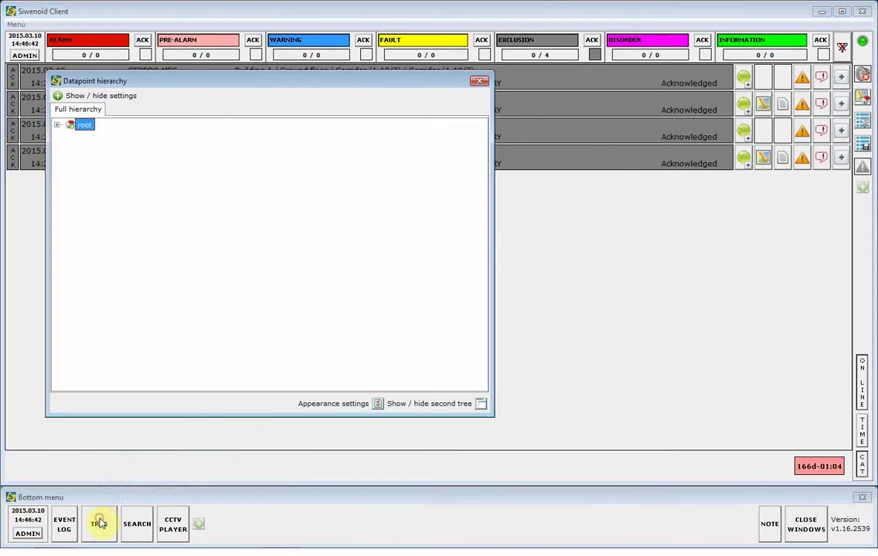
{"action": "left_click", "coordinate": [56, 126]}
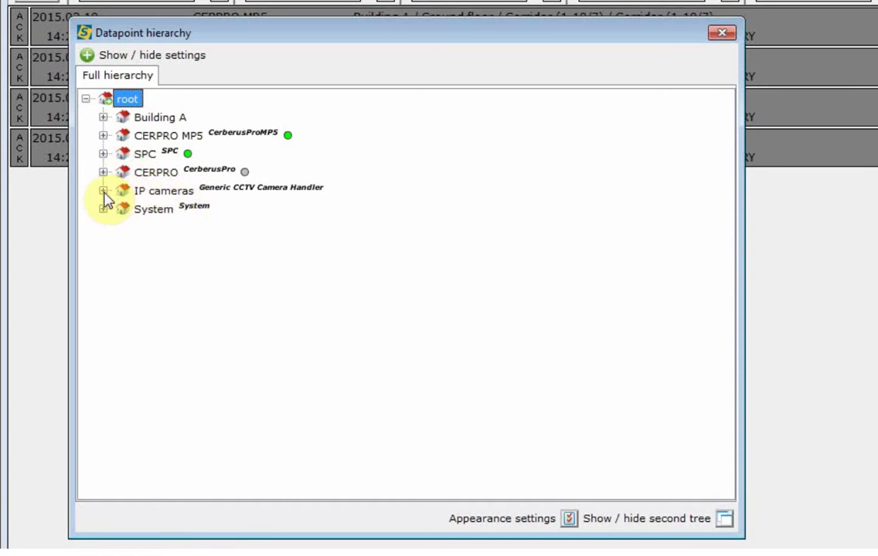
{"action": "left_click", "coordinate": [103, 191]}
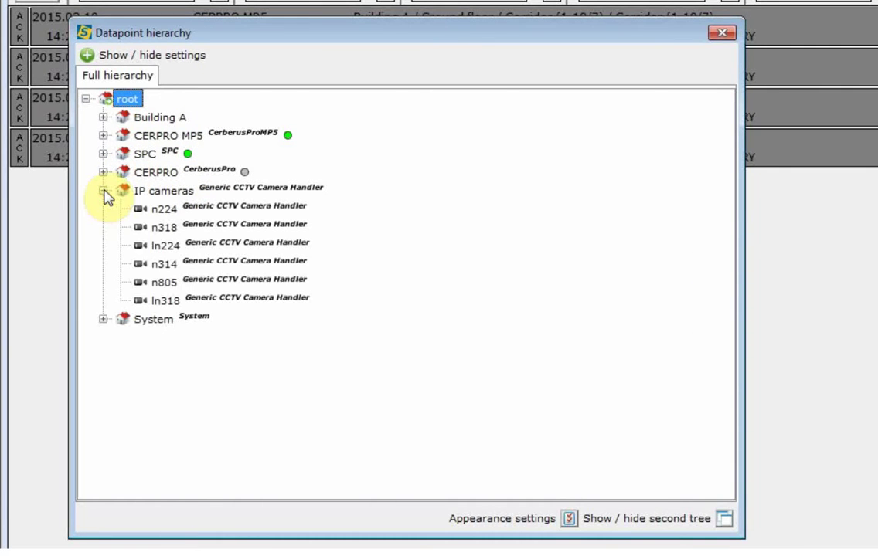
{"action": "left_click", "coordinate": [164, 248]}
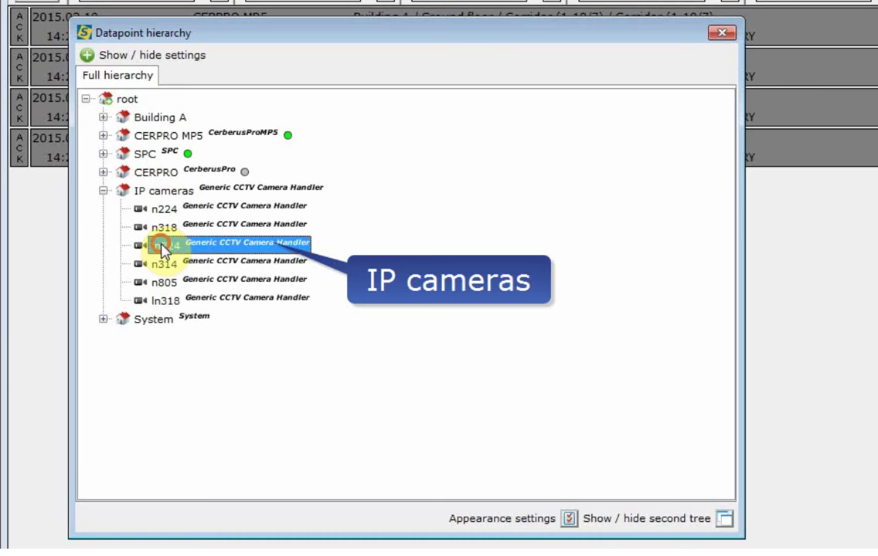
{"action": "right_click", "coordinate": [164, 249]}
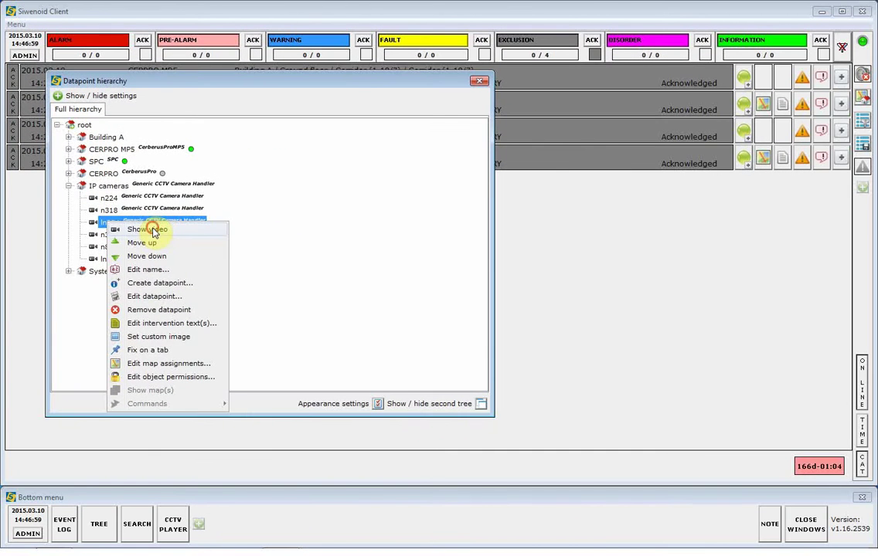
{"action": "left_click", "coordinate": [152, 232]}
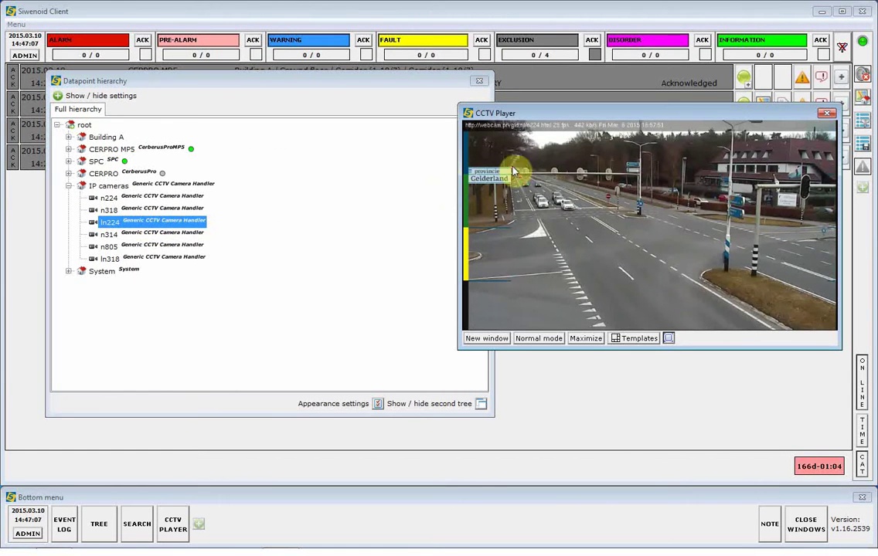
Switch the CCTV player to its four-pane view, add camera ln318 to the lower-right pane beside ln224, and close the player.
{"action": "left_click_drag", "start_coordinate": [645, 113], "coordinate": [611, 125]}
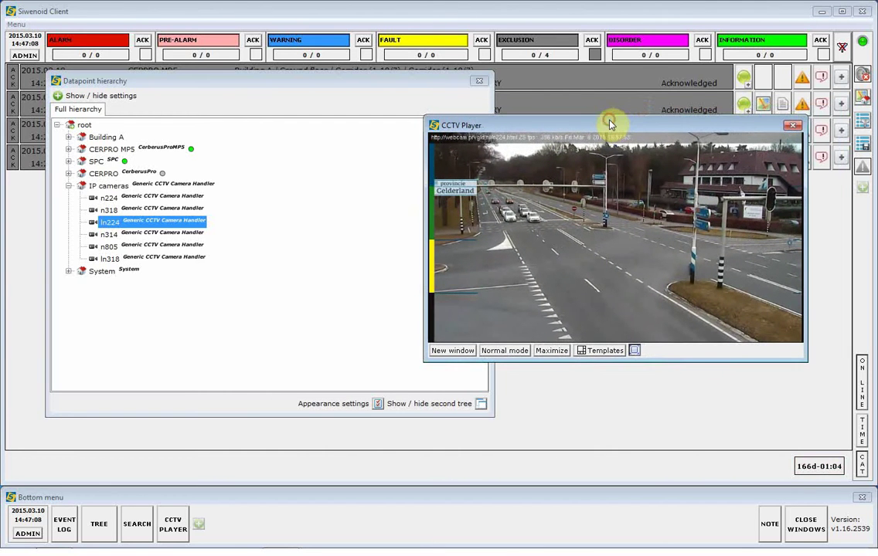
{"action": "double_click", "coordinate": [599, 208]}
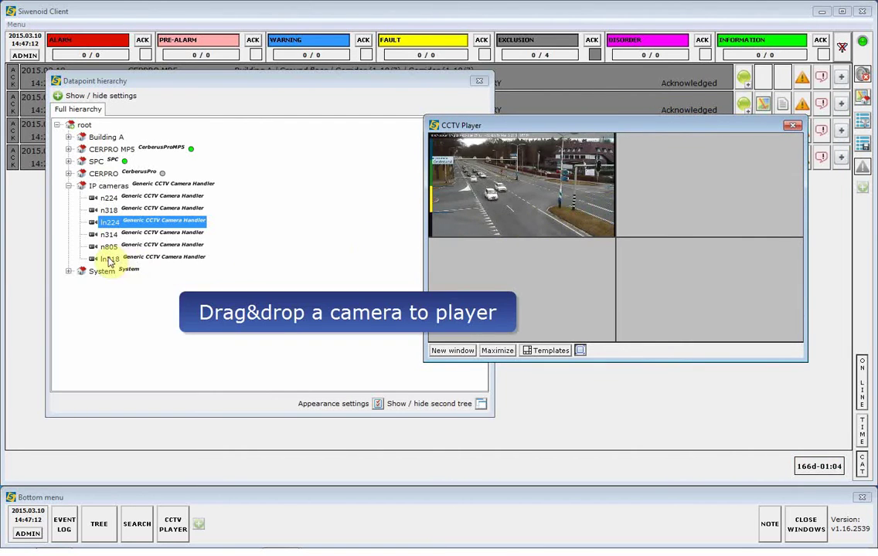
{"action": "left_click_drag", "start_coordinate": [109, 259], "coordinate": [655, 283]}
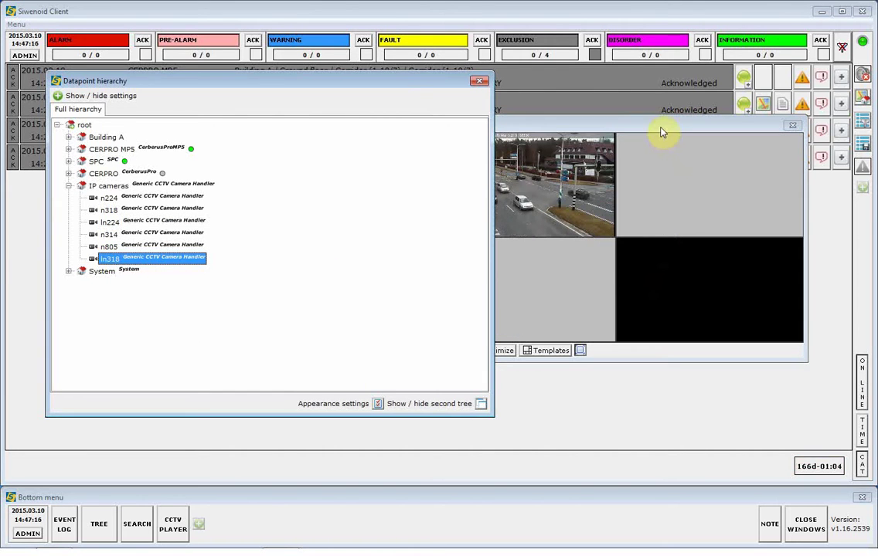
{"action": "left_click", "coordinate": [651, 154]}
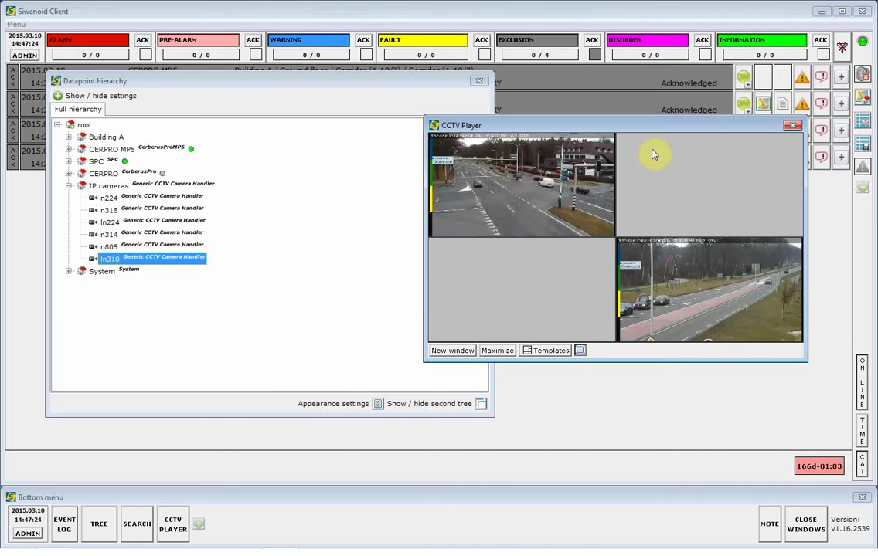
{"action": "left_click", "coordinate": [792, 128]}
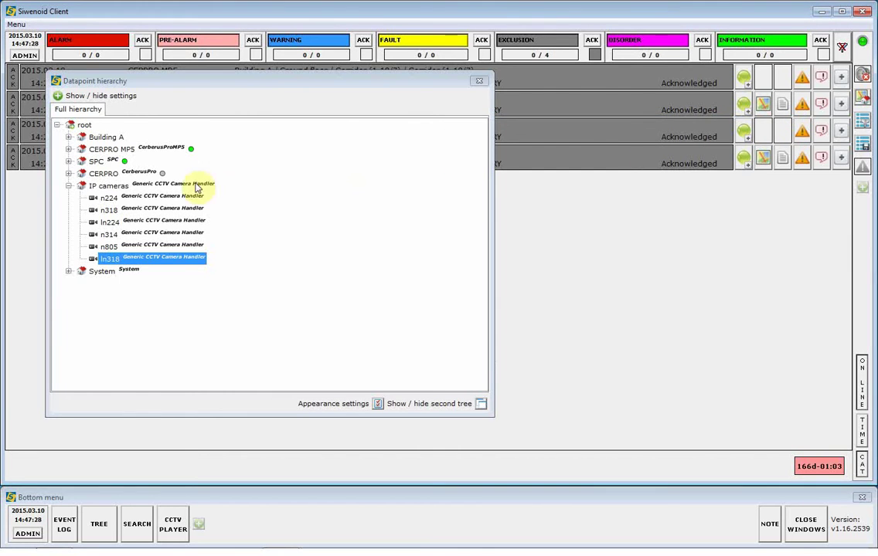
Collapse IP cameras and expand CERPRO MP5 through Station_1 and Building A to the zones of Ground floor [Szektor_1].
{"action": "left_click", "coordinate": [70, 188]}
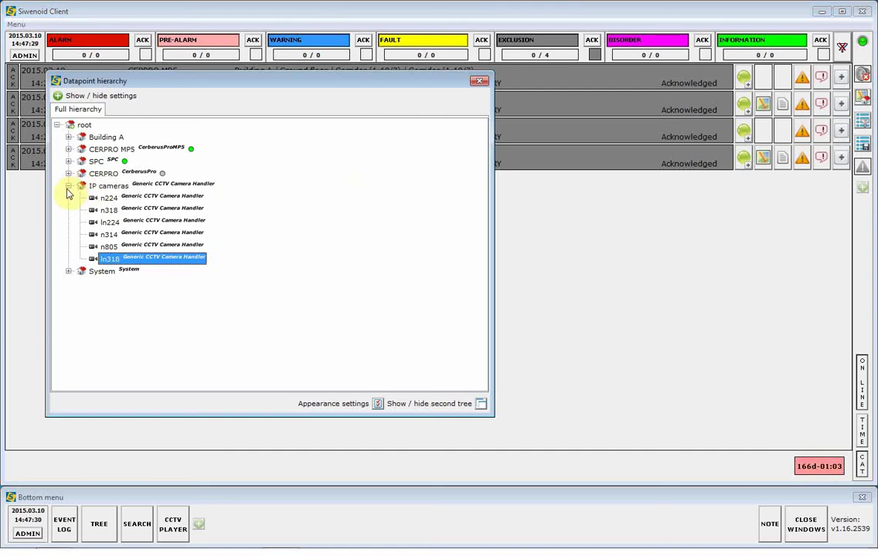
{"action": "left_click", "coordinate": [68, 187]}
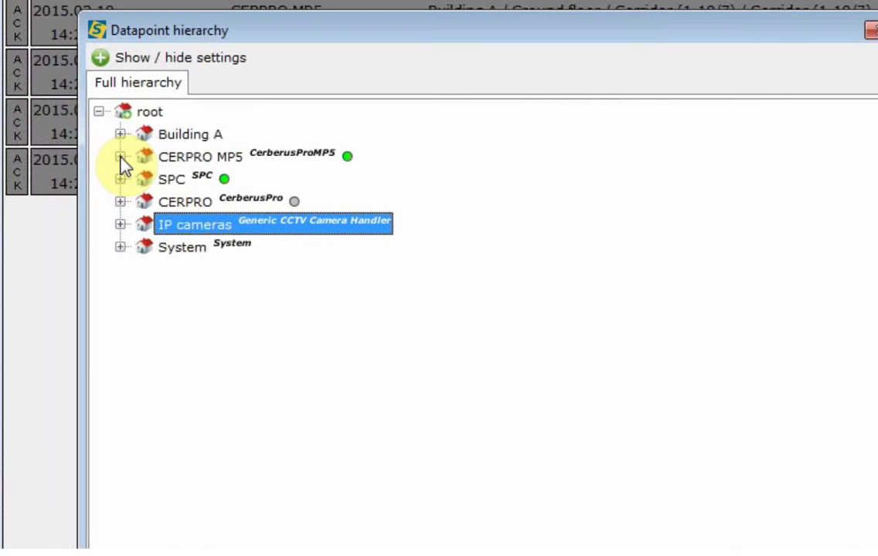
{"action": "left_click", "coordinate": [120, 156]}
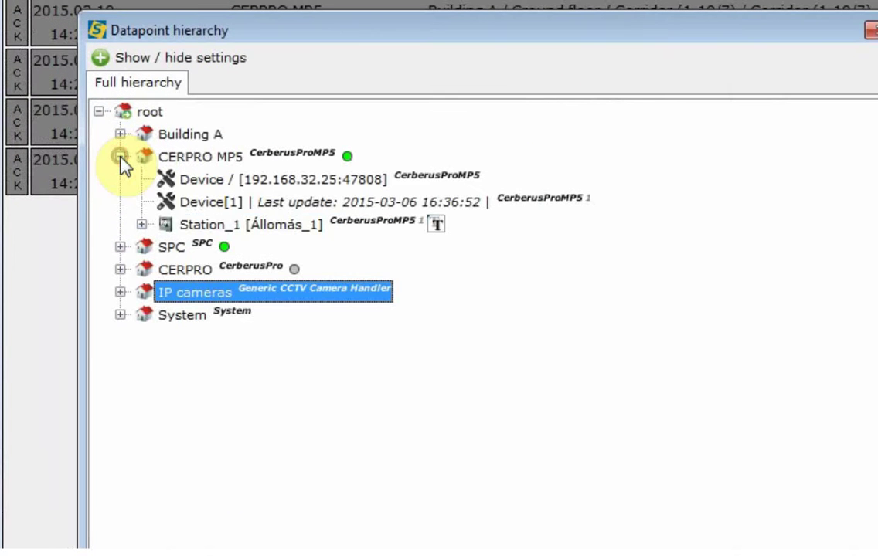
{"action": "left_click", "coordinate": [142, 224]}
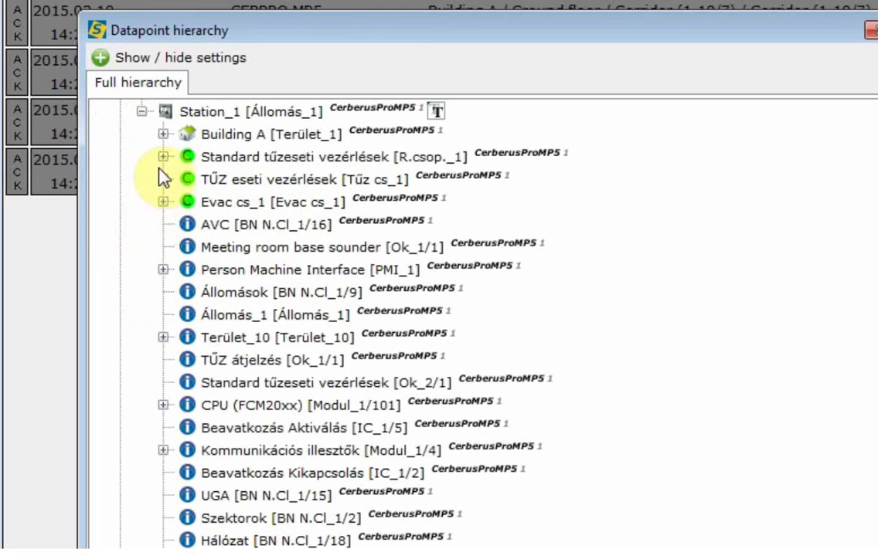
{"action": "left_click", "coordinate": [163, 134]}
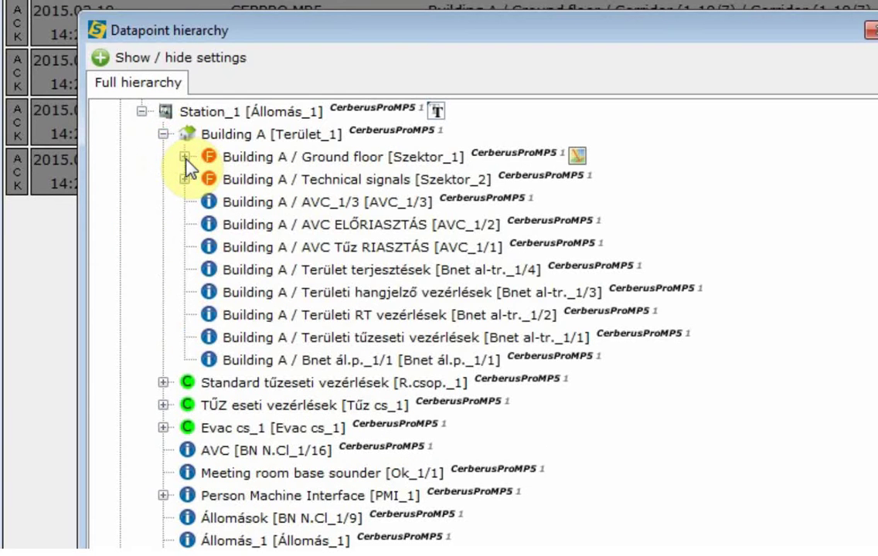
{"action": "left_click", "coordinate": [185, 156]}
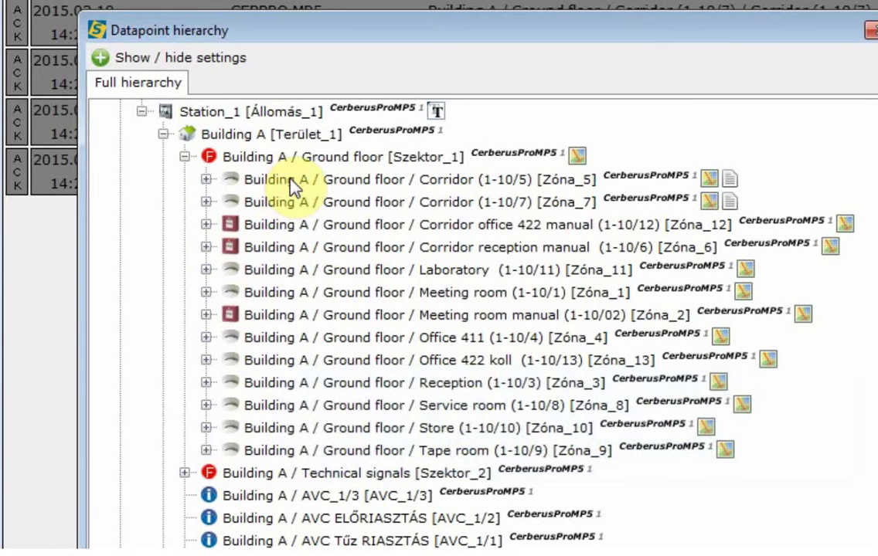
Collapse the Ground floor, Building A, Station_1 and CERPRO MP5 branches in the datapoint tree.
{"action": "left_click", "coordinate": [186, 157]}
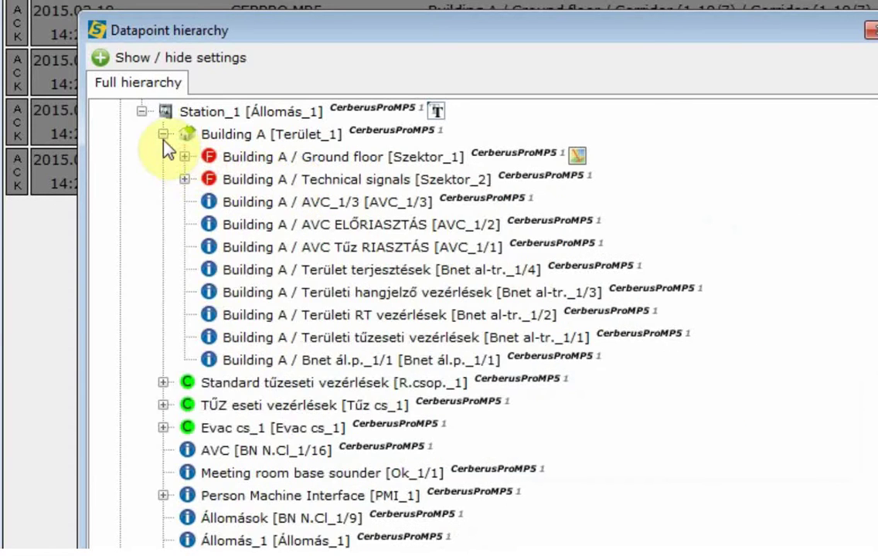
{"action": "left_click", "coordinate": [163, 134]}
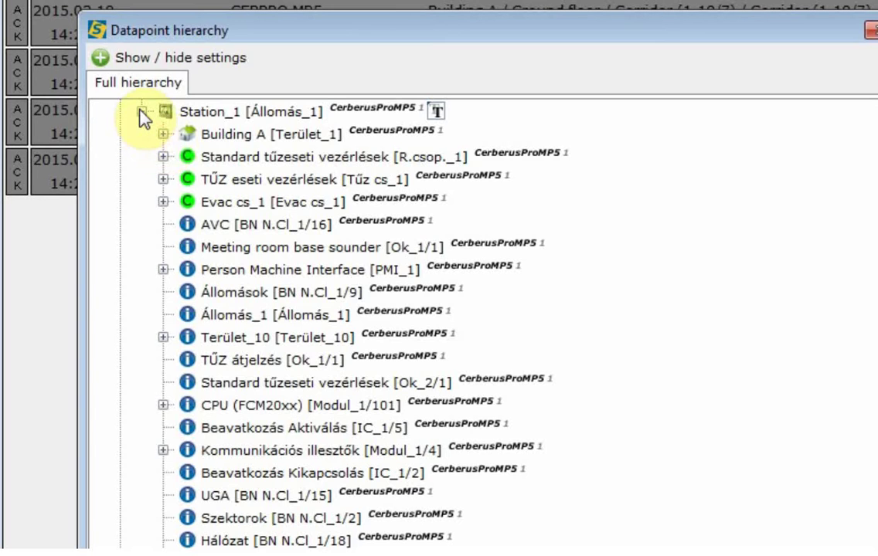
{"action": "left_click", "coordinate": [141, 112]}
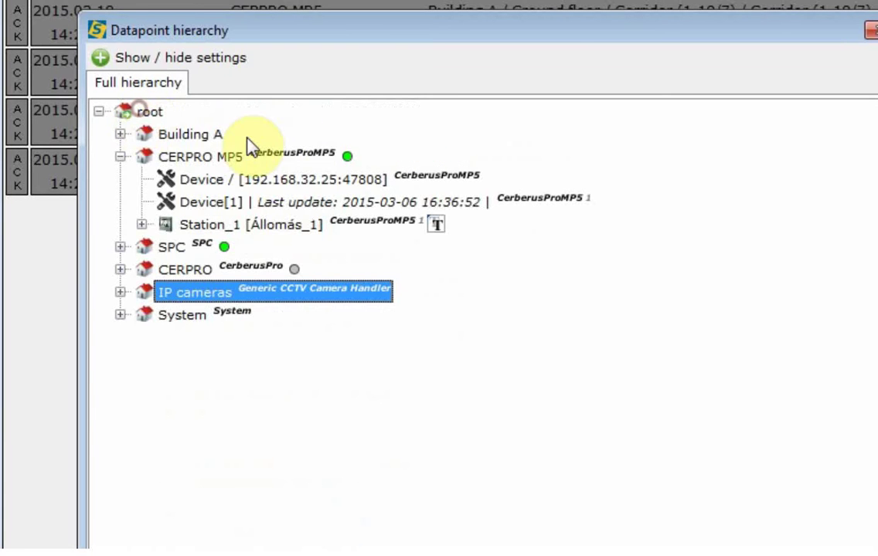
{"action": "left_click", "coordinate": [123, 157]}
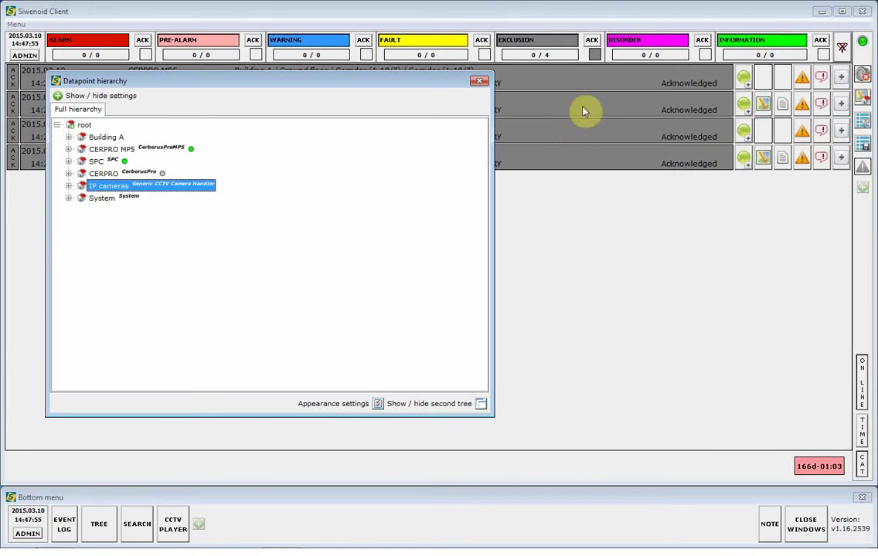
Look up the datapoint of the Zóna_7 exclusion event in the tree, and close the datapoint hierarchy.
{"action": "left_click_drag", "start_coordinate": [446, 78], "coordinate": [442, 152]}
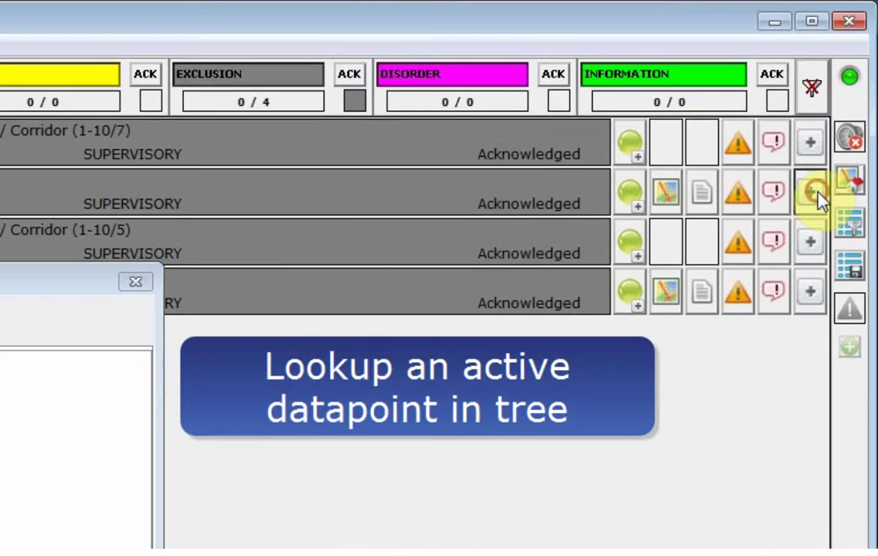
{"action": "left_click", "coordinate": [830, 150]}
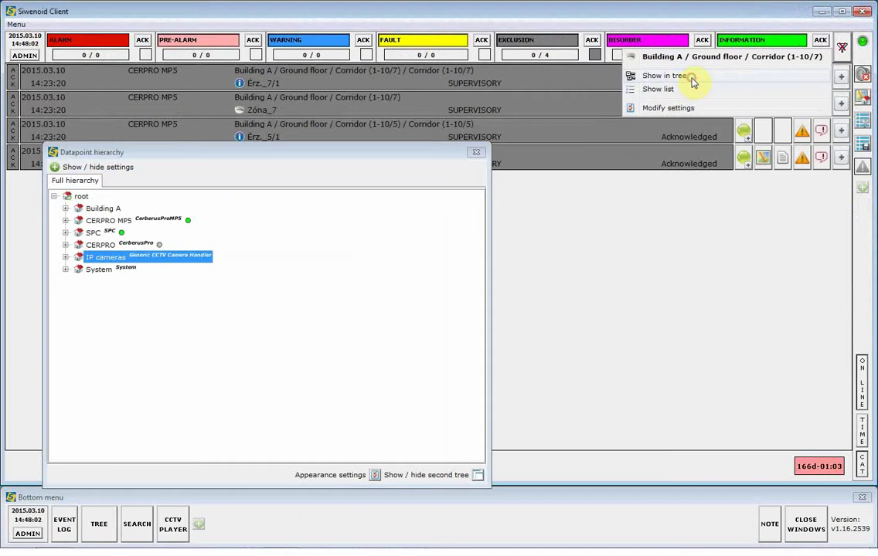
{"action": "left_click", "coordinate": [690, 79]}
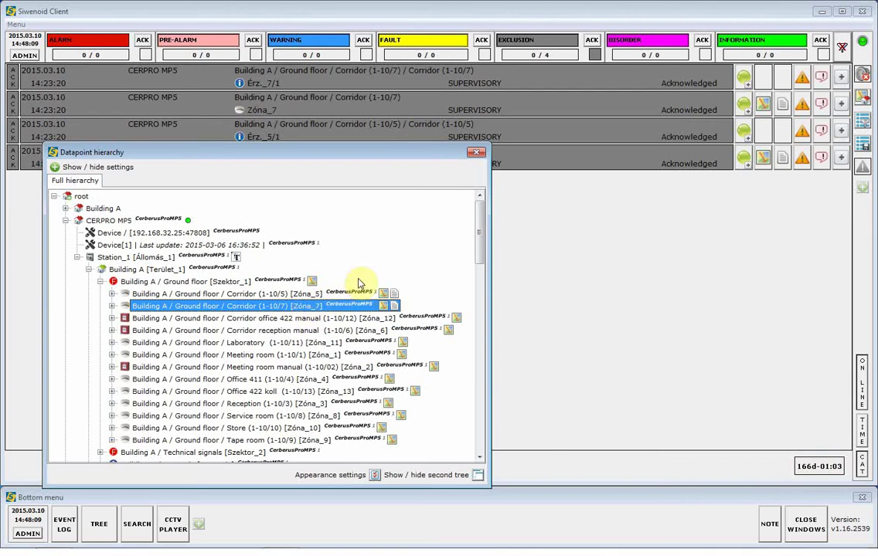
{"action": "left_click", "coordinate": [478, 157]}
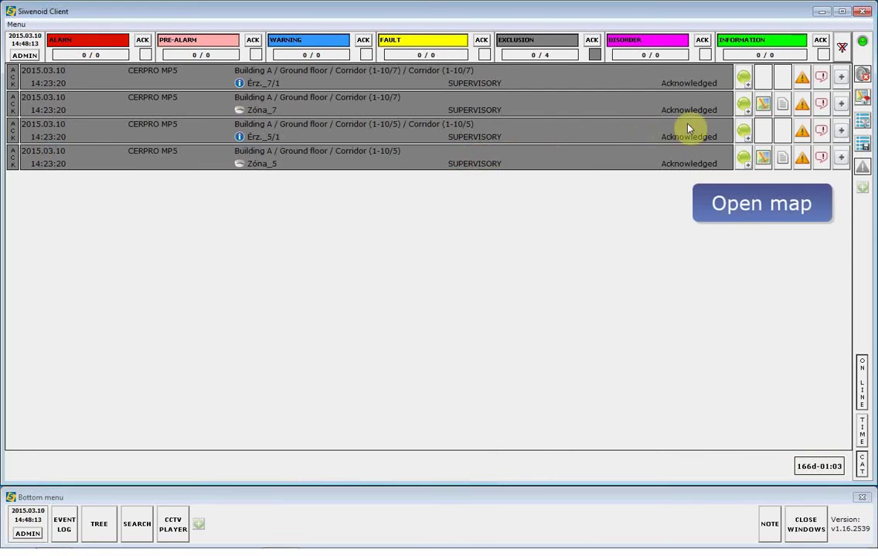
Open the Ground floor map of the Zóna_7 event, look up its excluded lower corridor detector in the tree, and close the map.
{"action": "left_click", "coordinate": [763, 107]}
{"action": "left_click", "coordinate": [763, 108]}
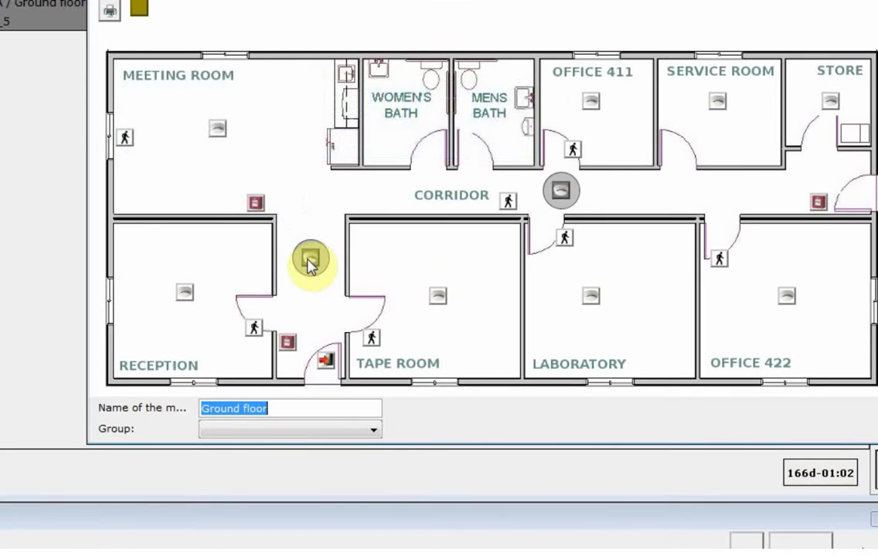
{"action": "right_click", "coordinate": [310, 264]}
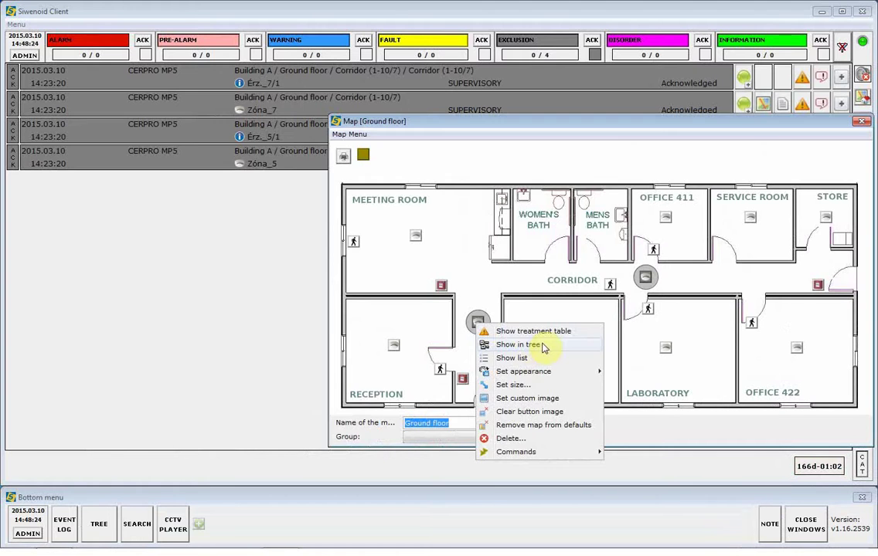
{"action": "left_click", "coordinate": [517, 345]}
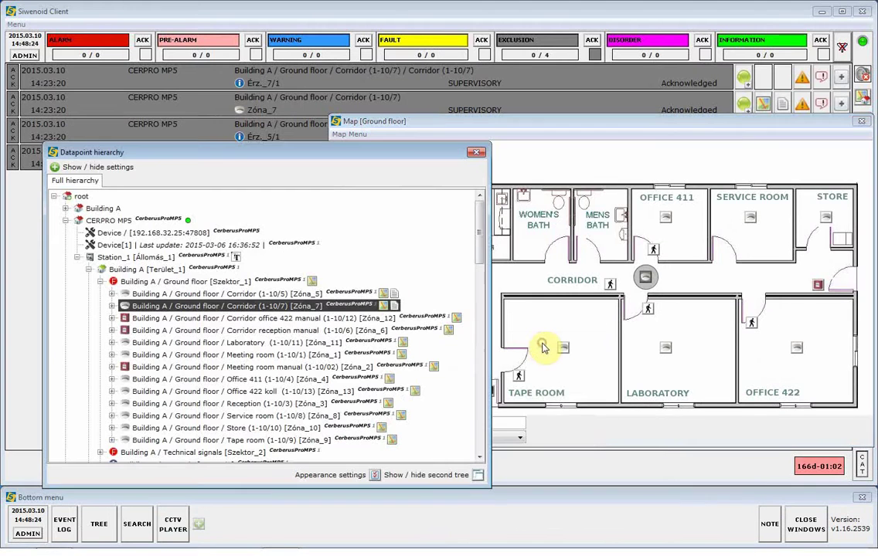
{"action": "left_click", "coordinate": [262, 312]}
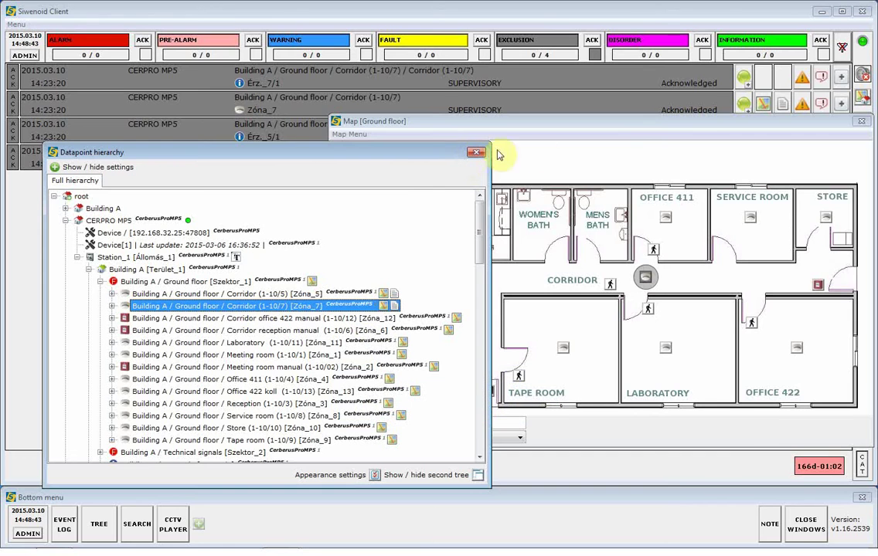
{"action": "left_click", "coordinate": [863, 123]}
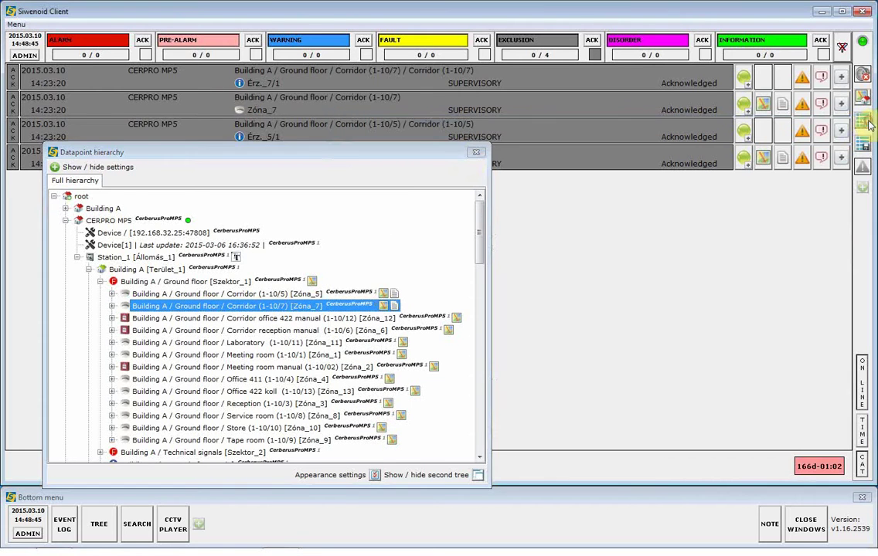
Show the map of Corridor (1-10/7) [Zóna_7] from the datapoint tree.
{"action": "left_click_drag", "start_coordinate": [412, 153], "coordinate": [376, 92]}
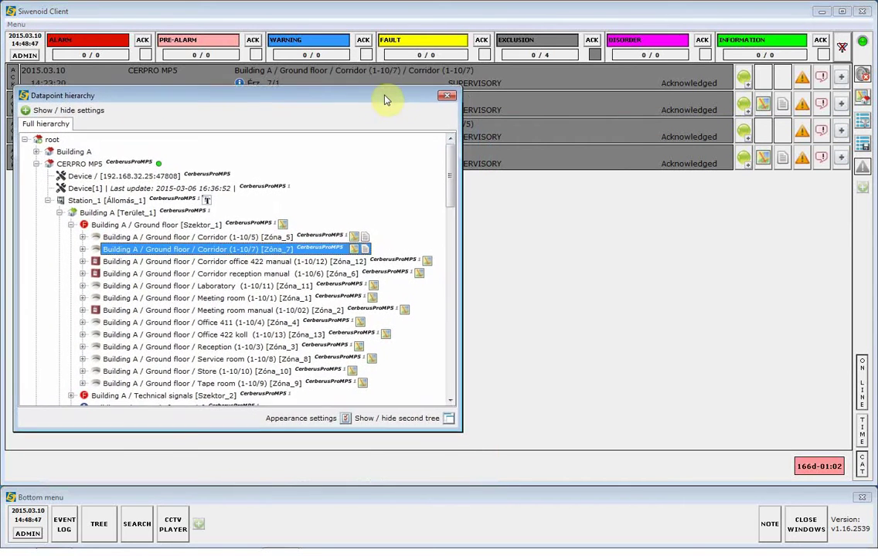
{"action": "right_click", "coordinate": [145, 246]}
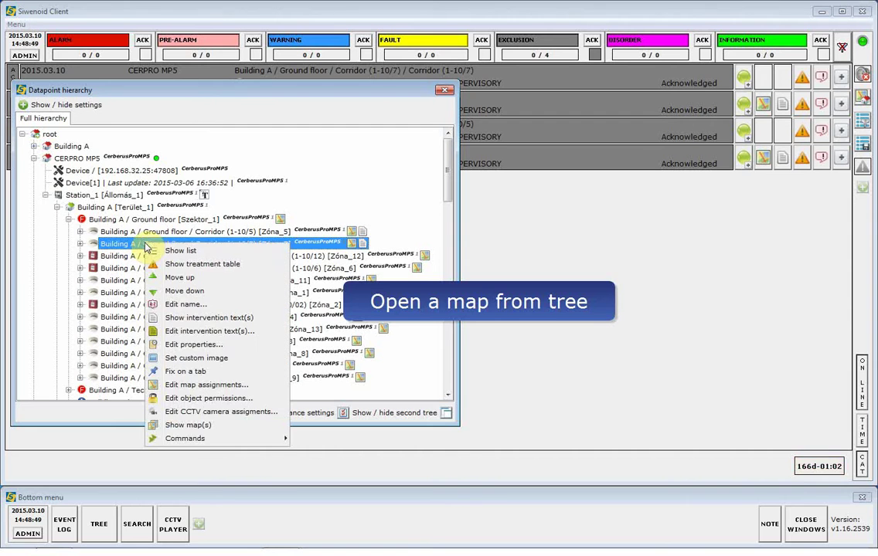
{"action": "left_click", "coordinate": [187, 426]}
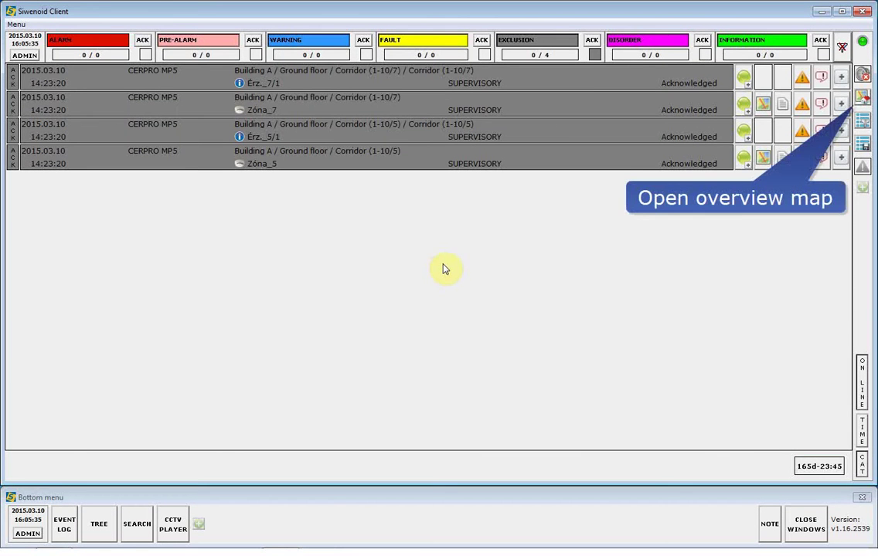
Open the overview map, follow its ground floor link to view the floor layout with zones, and close the Ground floor map.
{"action": "left_click", "coordinate": [863, 99]}
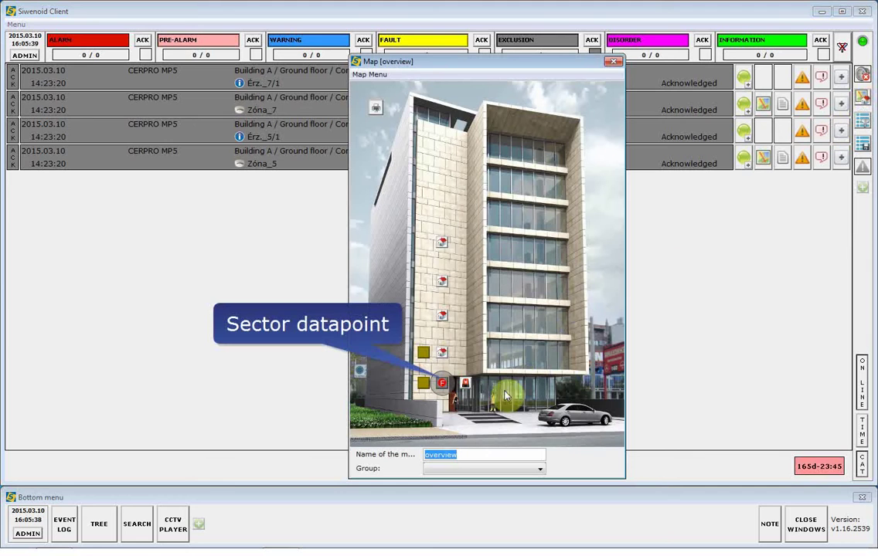
{"action": "left_click", "coordinate": [424, 385]}
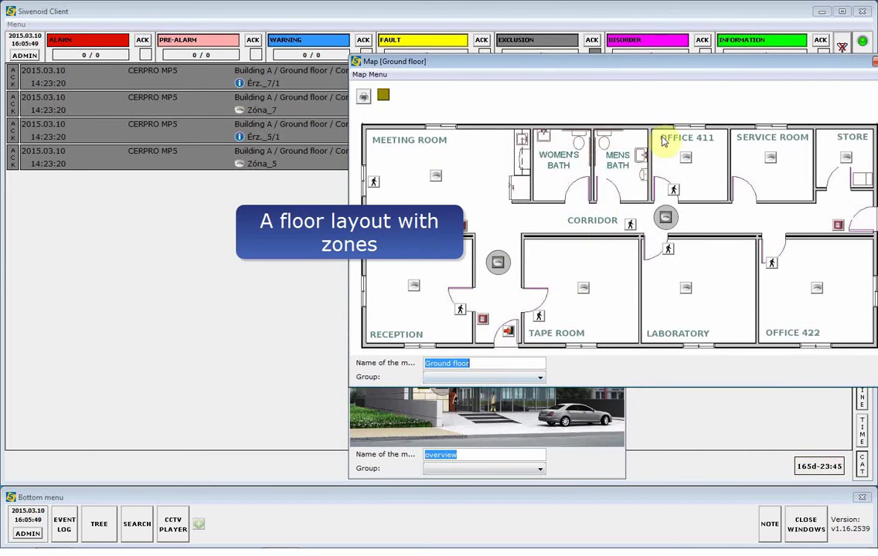
{"action": "left_click_drag", "start_coordinate": [847, 68], "coordinate": [821, 72]}
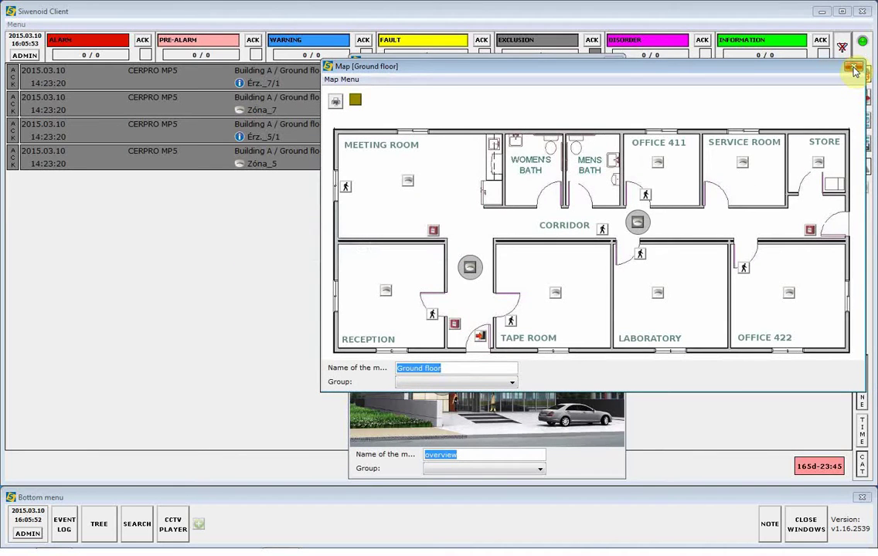
{"action": "left_click", "coordinate": [853, 68]}
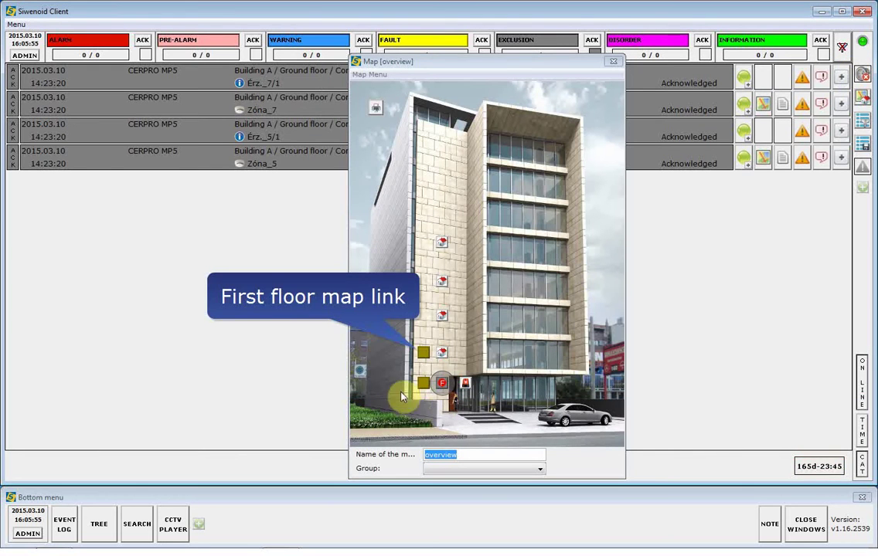
Follow the overview's first floor link to the big_size_floor map, magnify the area around the red alarm, and restore the full view.
{"action": "left_click", "coordinate": [425, 353]}
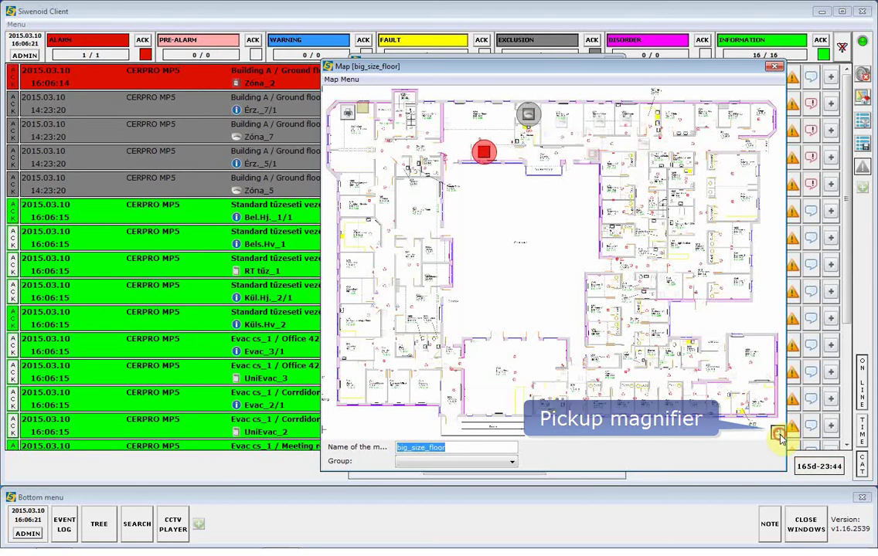
{"action": "left_click_drag", "start_coordinate": [779, 437], "coordinate": [626, 202]}
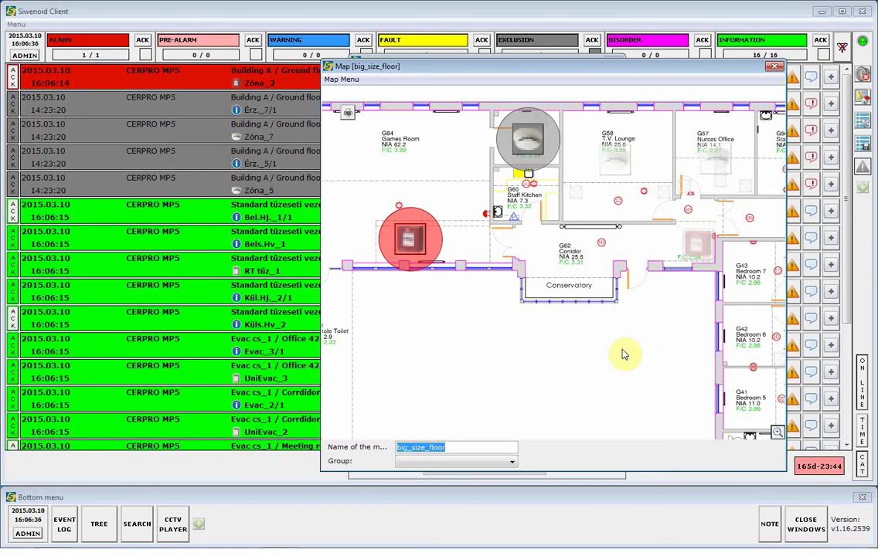
{"action": "scroll", "coordinate": [586, 251], "scroll_direction": "down", "scroll_amount": 3}
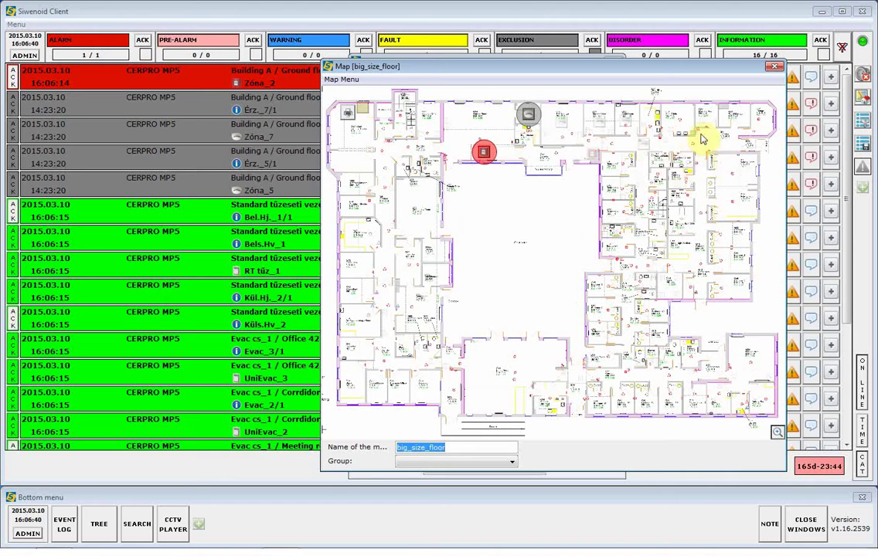
Acknowledge the red meeting room manual alarm from the big_size_floor map and close the overview map behind it.
{"action": "right_click", "coordinate": [486, 152]}
{"action": "mouse_move", "coordinate": [588, 283]}
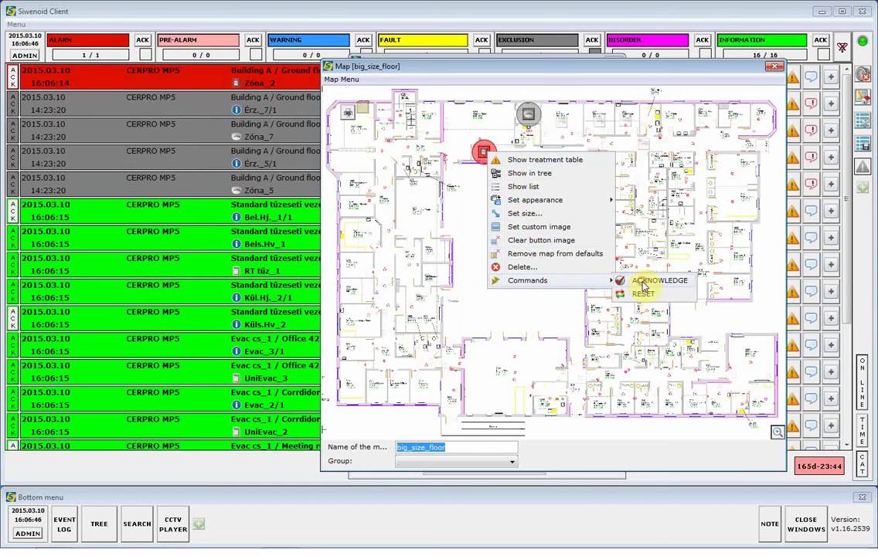
{"action": "left_click", "coordinate": [642, 283]}
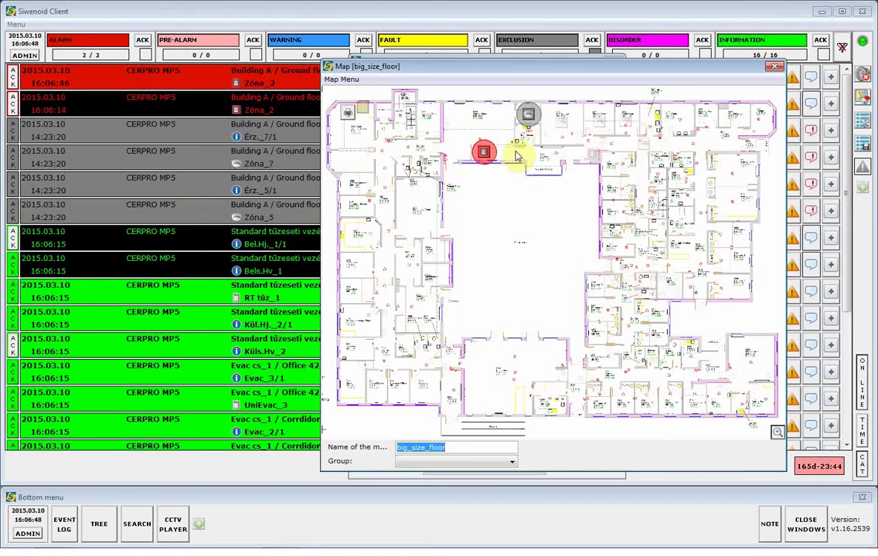
{"action": "left_click_drag", "start_coordinate": [501, 65], "coordinate": [499, 103]}
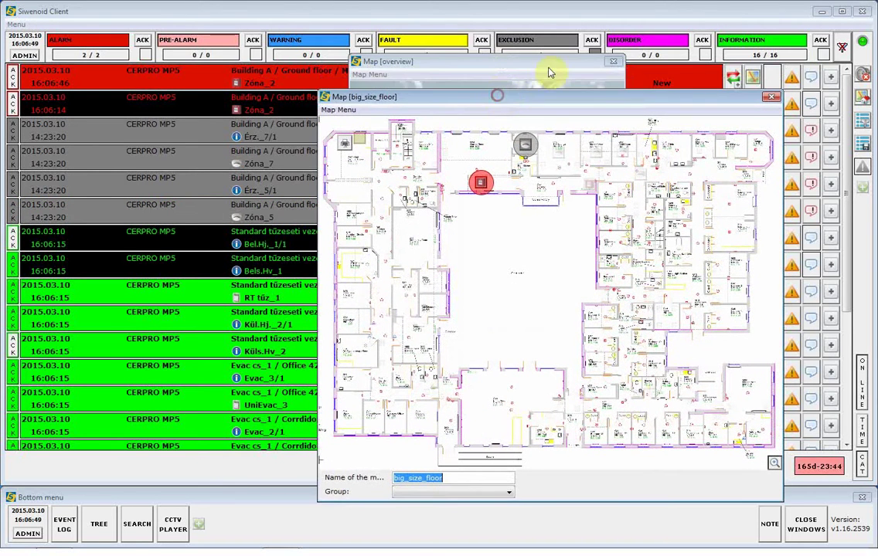
{"action": "left_click", "coordinate": [612, 61]}
{"action": "left_click_drag", "start_coordinate": [560, 106], "coordinate": [554, 122]}
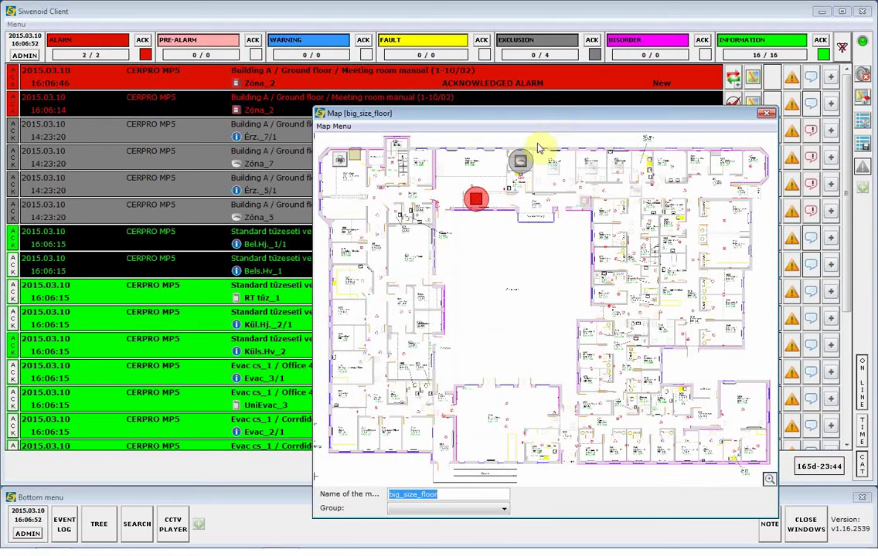
Send a RESET command to the red alarm datapoint on the big_size_floor map.
{"action": "right_click", "coordinate": [476, 205]}
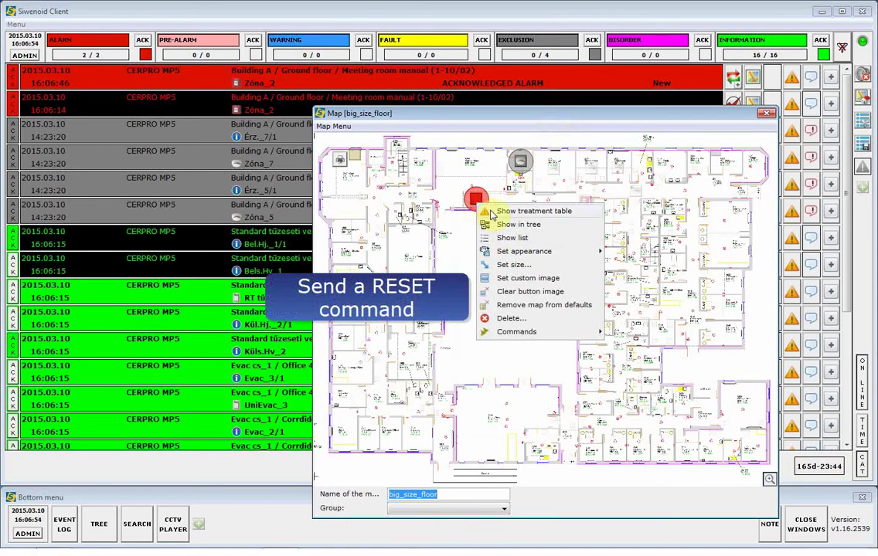
{"action": "mouse_move", "coordinate": [554, 337]}
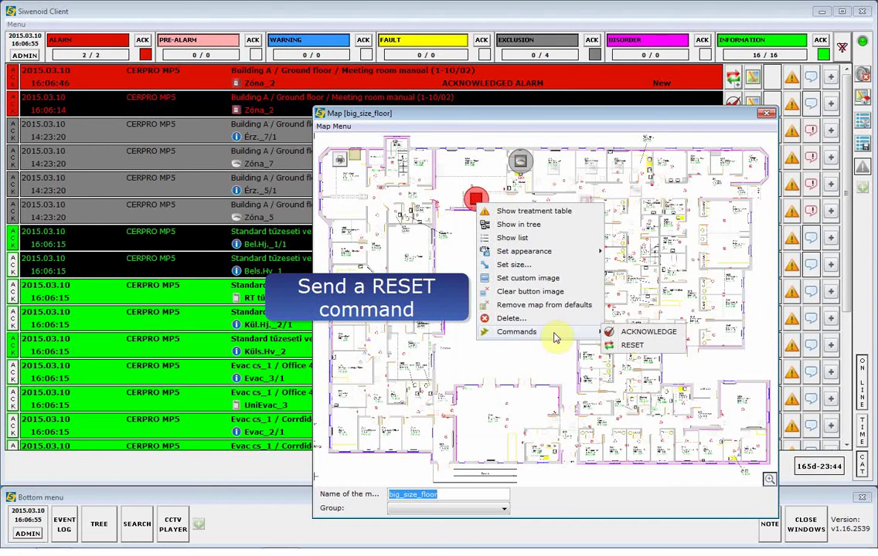
{"action": "left_click", "coordinate": [628, 347]}
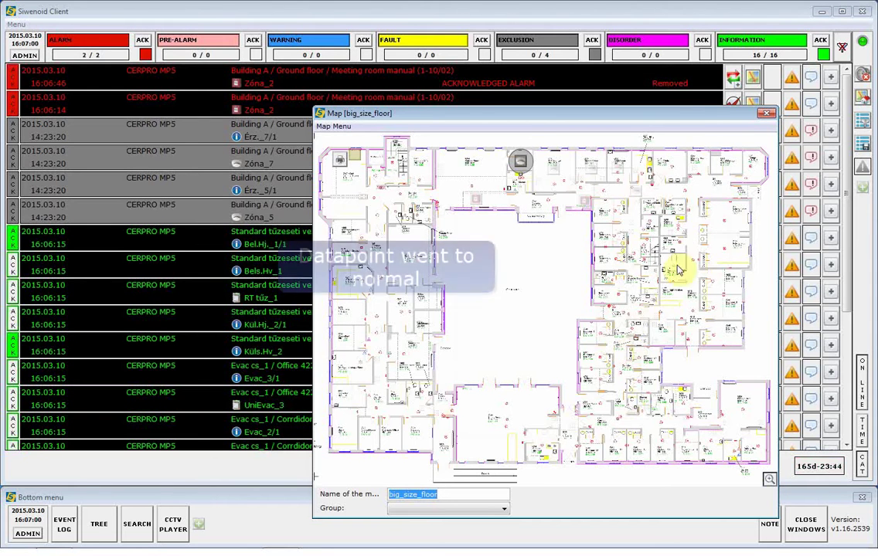
Close the big_size_floor map and collectively acknowledge all alarm and information events.
{"action": "left_click", "coordinate": [763, 114]}
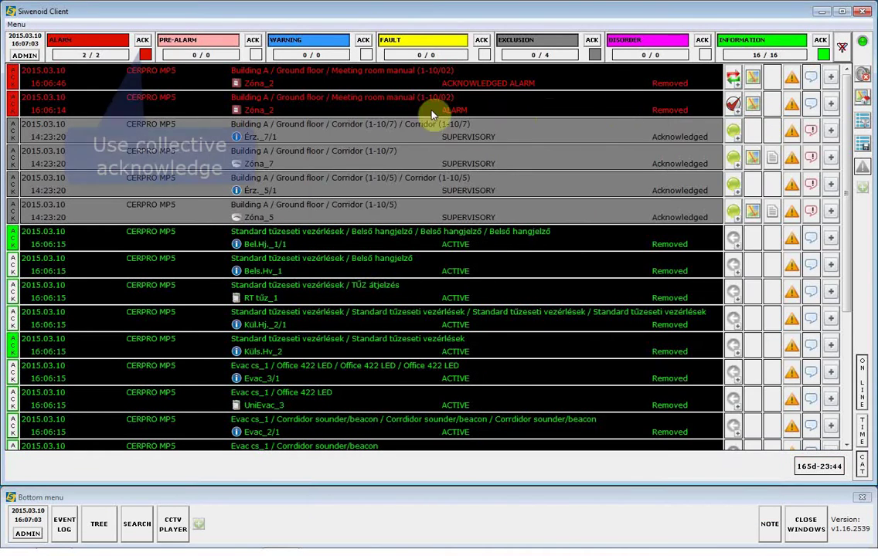
{"action": "left_click", "coordinate": [143, 42]}
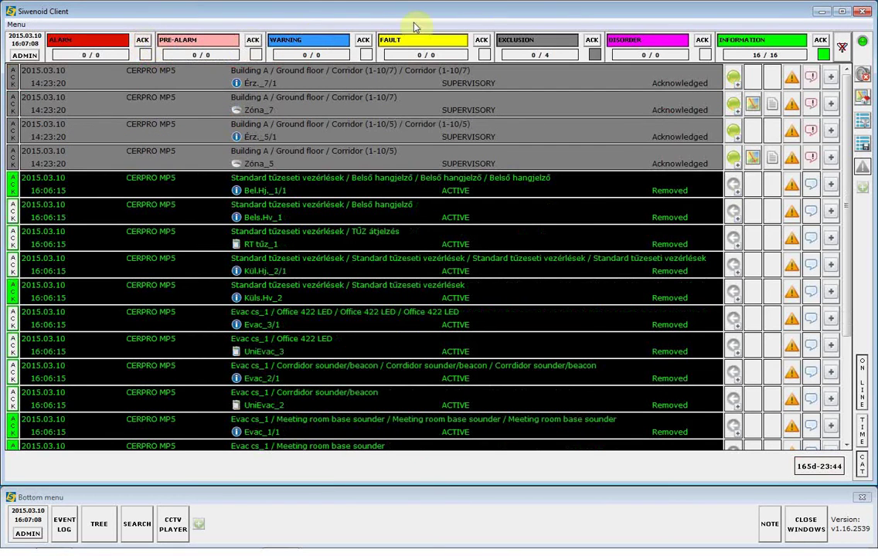
{"action": "left_click", "coordinate": [820, 40]}
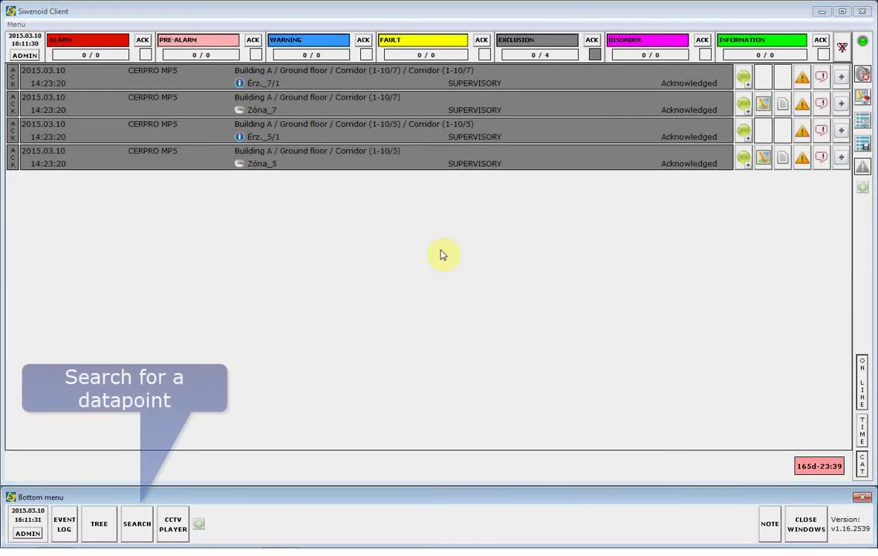
Search the datapoints for 1-10/7, view the treatment table of Corridor (1-10/7) [Zóna_7], and close the table.
{"action": "left_click", "coordinate": [137, 524]}
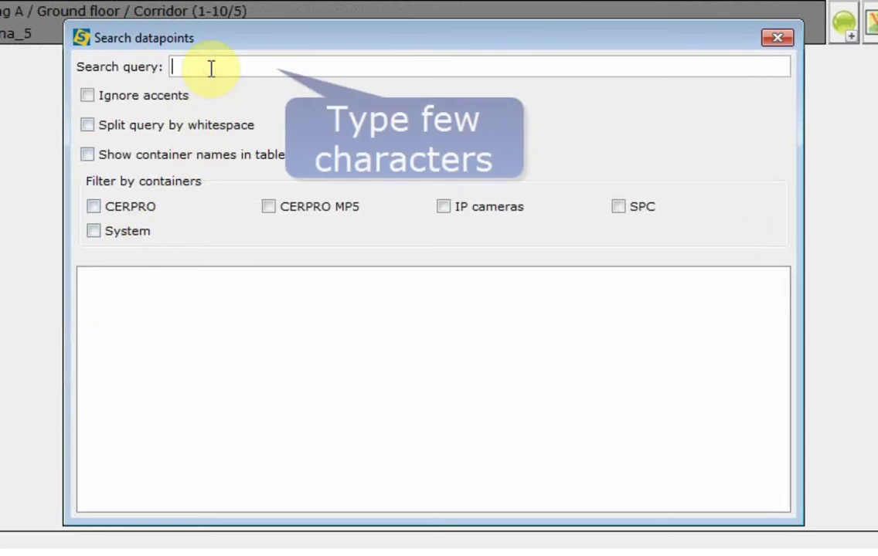
{"action": "type", "text": "1-10/7"}
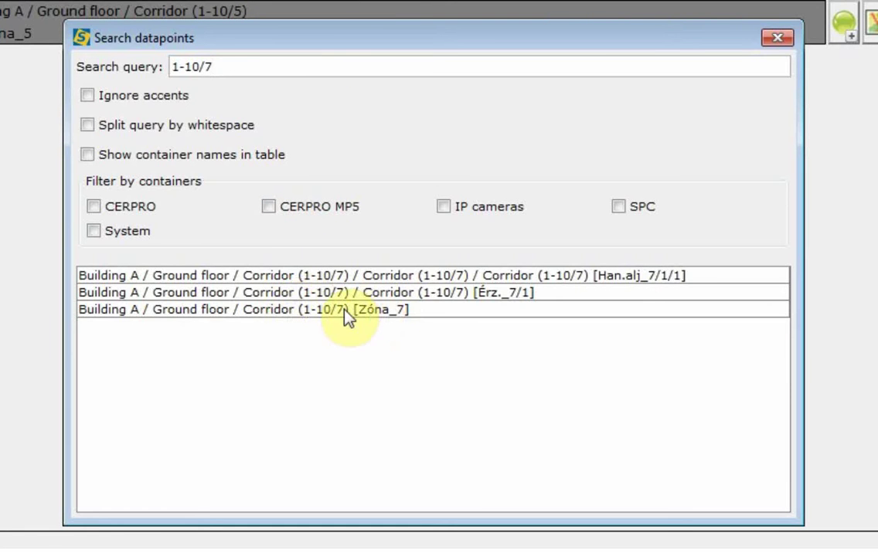
{"action": "left_click", "coordinate": [281, 310]}
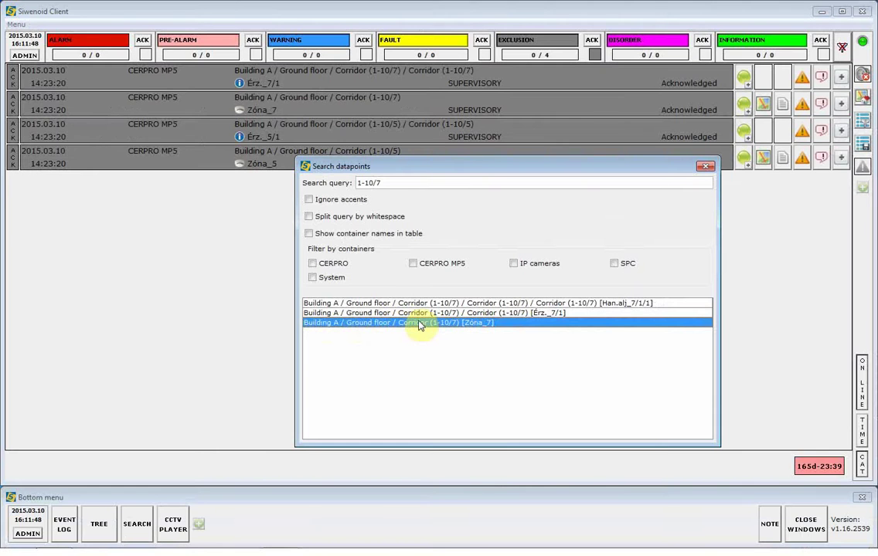
{"action": "double_click", "coordinate": [418, 323]}
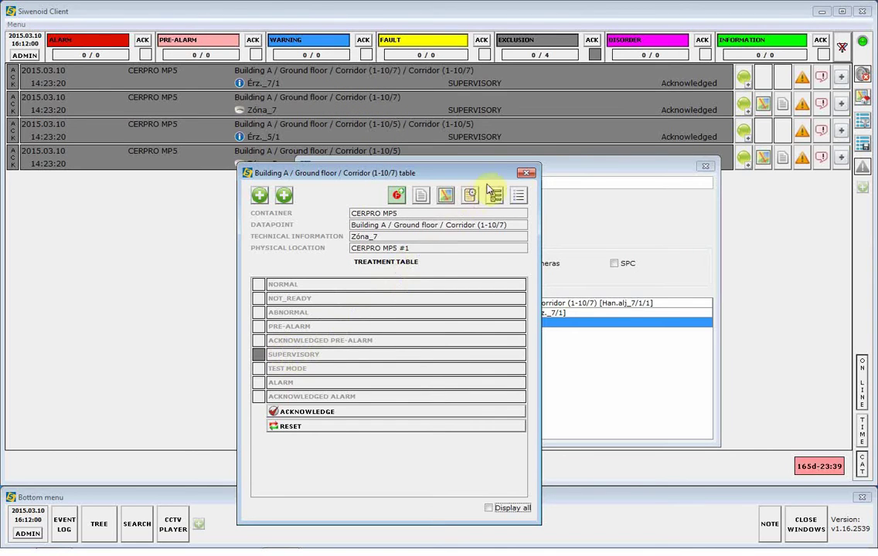
{"action": "left_click", "coordinate": [529, 175]}
Search for 1-10/9, show the treatment table of Tape room (1-10/9) [Zóna_9], and look the datapoint up in the tree.
{"action": "left_click", "coordinate": [389, 182]}
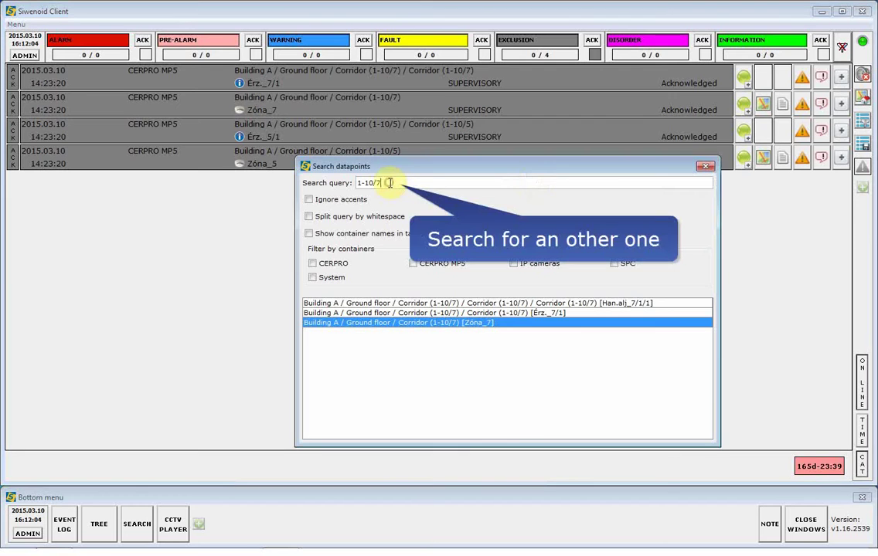
{"action": "key", "text": "BackSpace"}
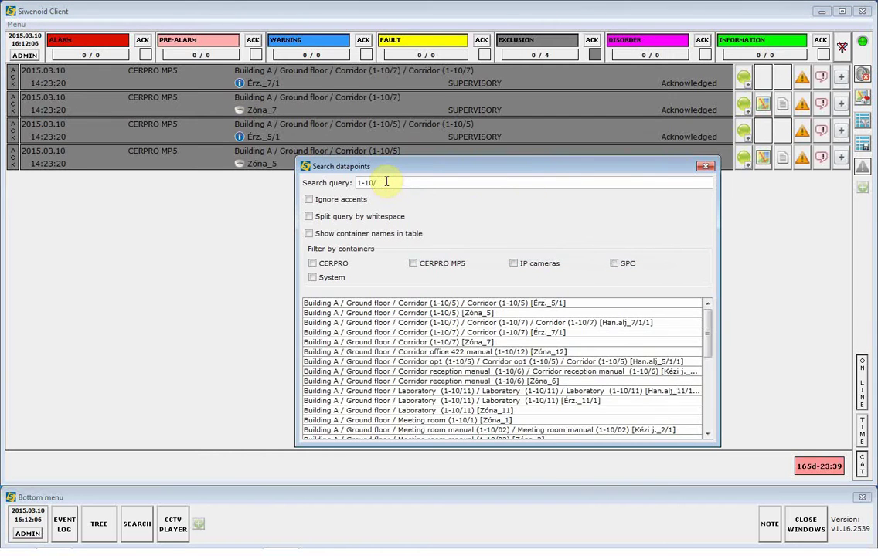
{"action": "type", "text": "9"}
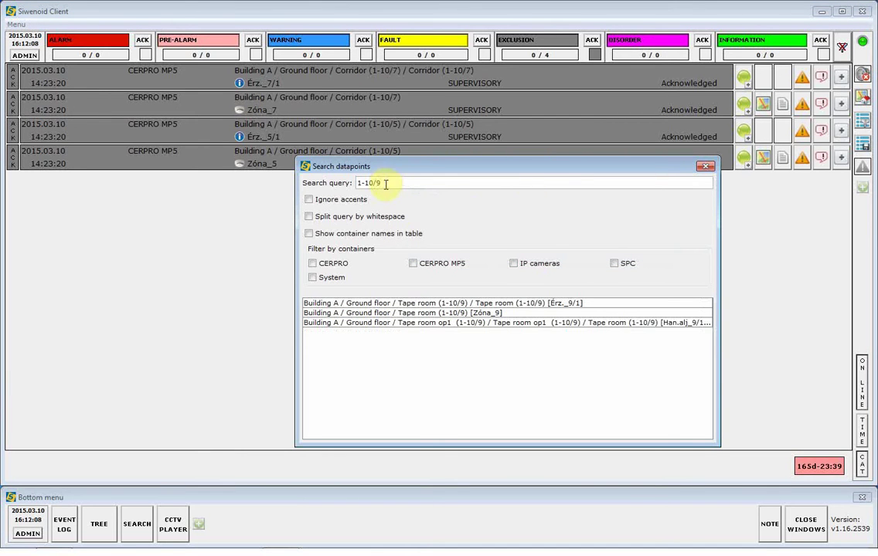
{"action": "double_click", "coordinate": [419, 314]}
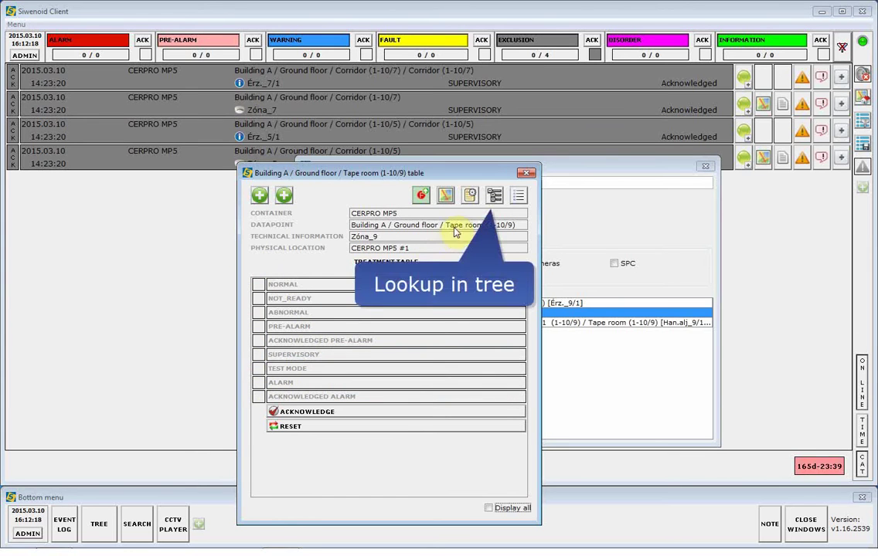
{"action": "left_click", "coordinate": [495, 196]}
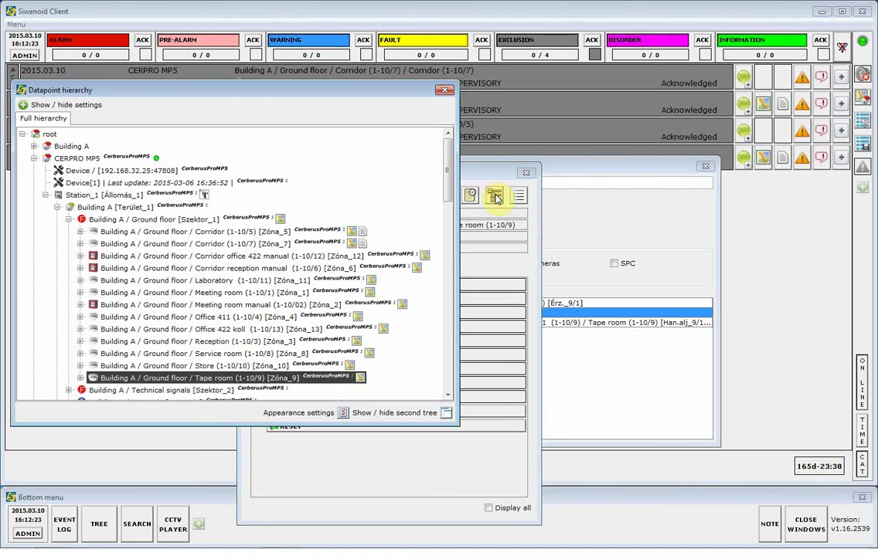
{"action": "left_click", "coordinate": [240, 379]}
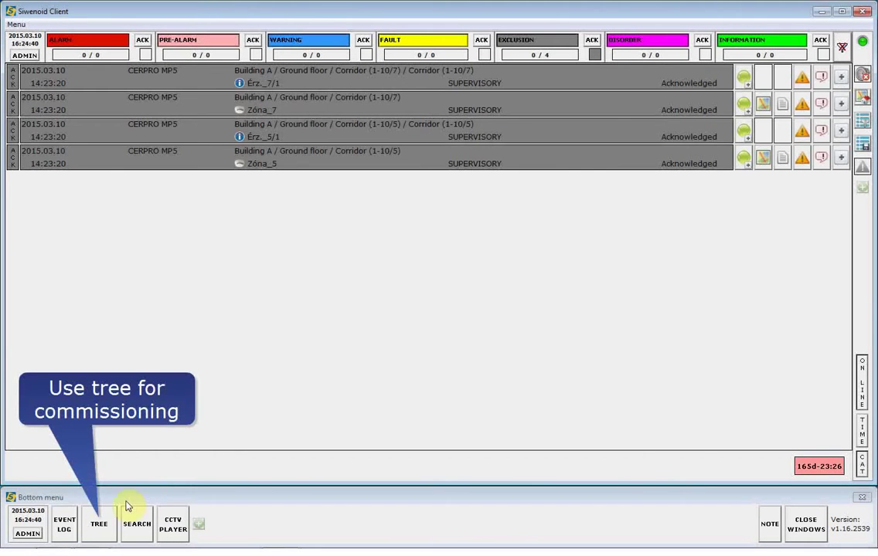
Show the datapoint tree, view the CERPRO MP5 container's communication settings, and leave them without changes.
{"action": "left_click", "coordinate": [97, 526]}
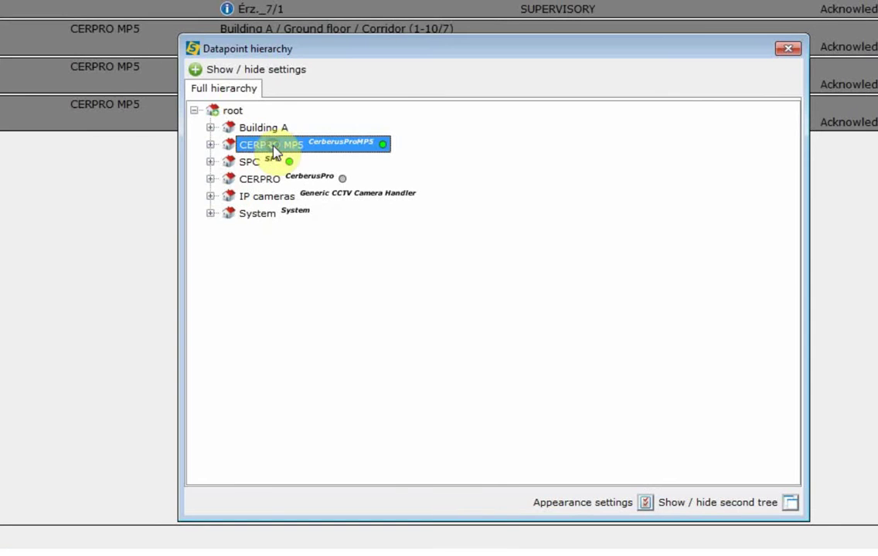
{"action": "right_click", "coordinate": [274, 147]}
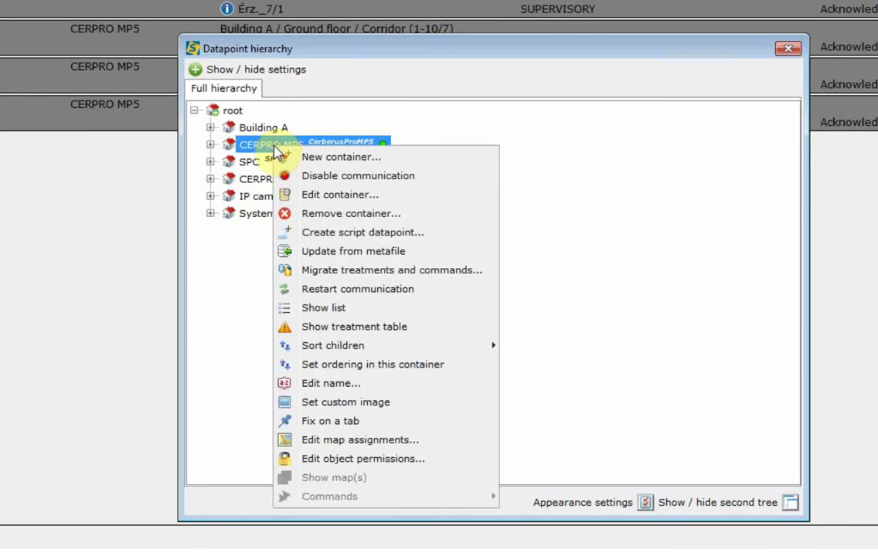
{"action": "left_click", "coordinate": [315, 197]}
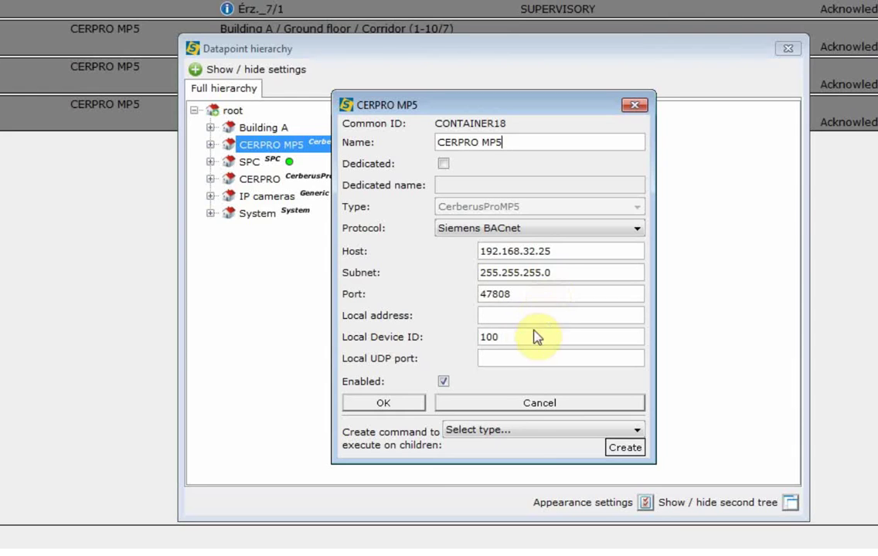
{"action": "left_click", "coordinate": [500, 403]}
Update the CERPRO MP5 container from the metafile Cerberus PRO demo_MP5.2_sibx.xml in Sites, using device ID 1 and device address 1.
{"action": "right_click", "coordinate": [275, 144]}
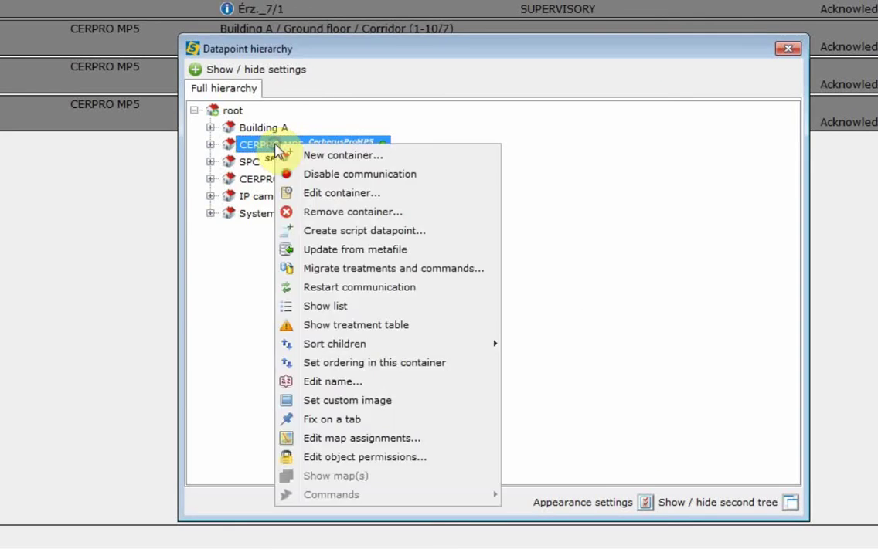
{"action": "left_click", "coordinate": [372, 249]}
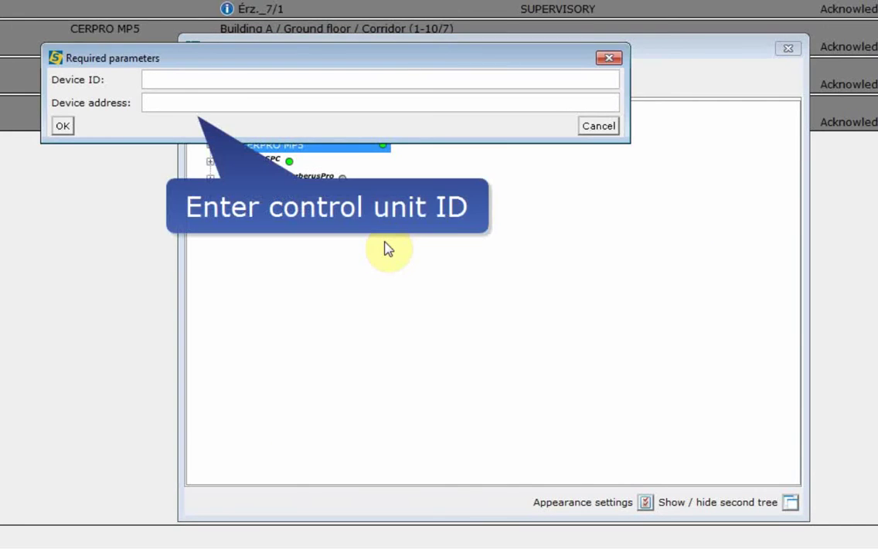
{"action": "type", "text": "1"}
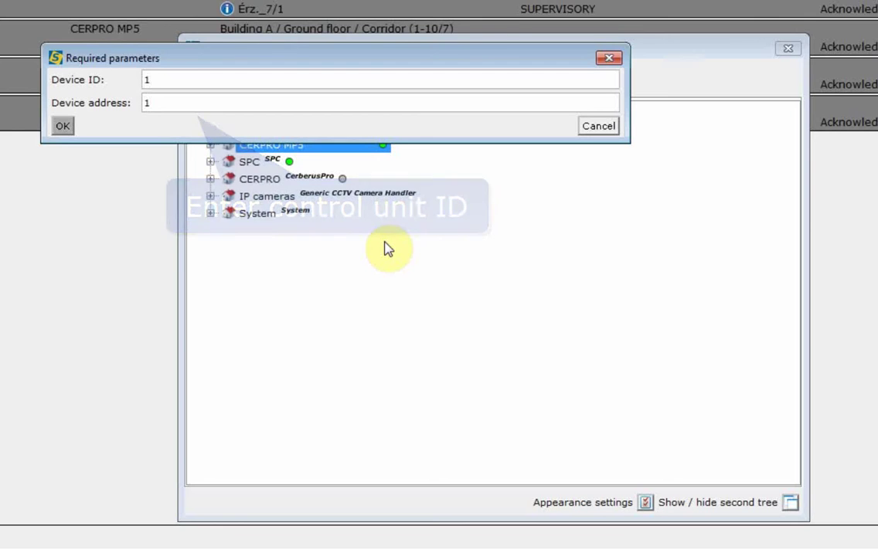
{"action": "left_click", "coordinate": [63, 125]}
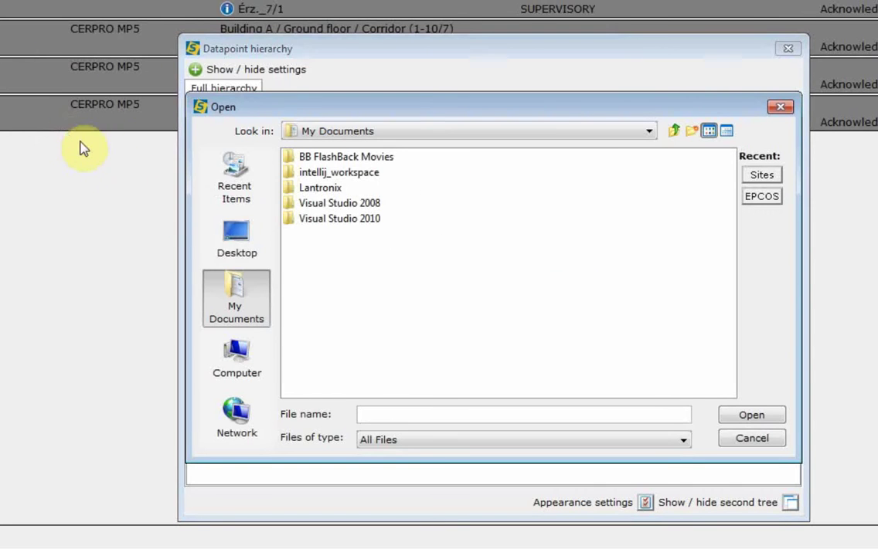
{"action": "left_click", "coordinate": [761, 177]}
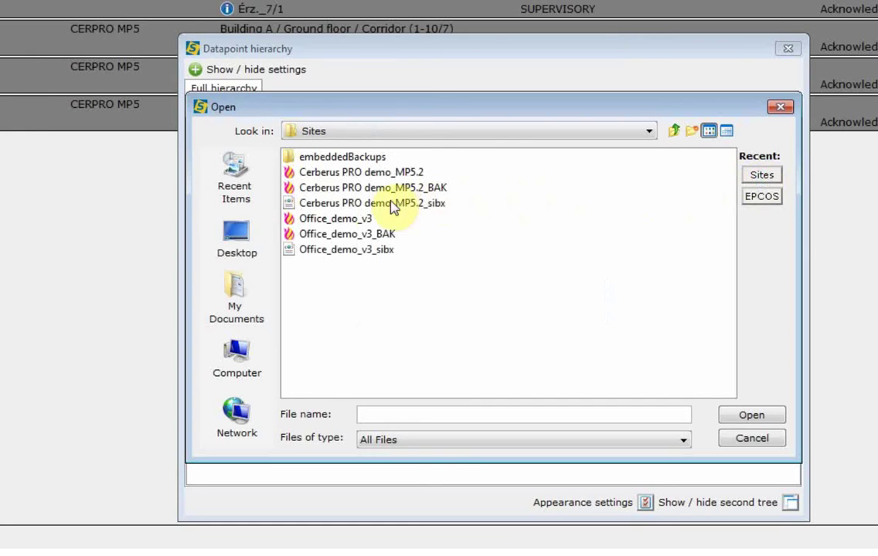
{"action": "left_click", "coordinate": [353, 204]}
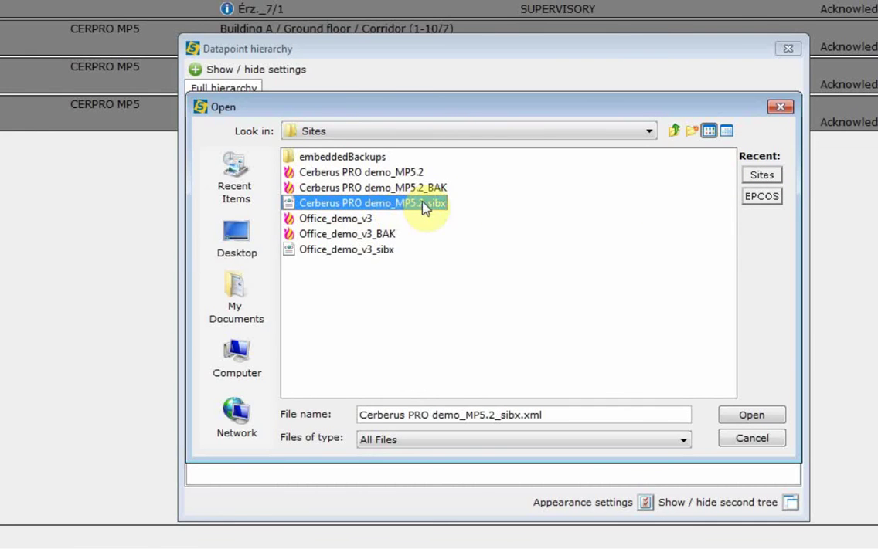
{"action": "left_click", "coordinate": [748, 419]}
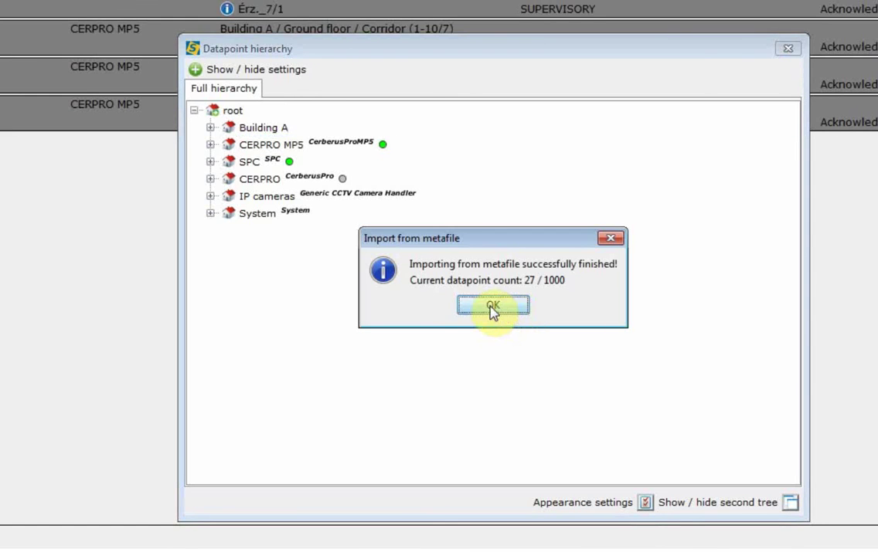
{"action": "left_click", "coordinate": [491, 305]}
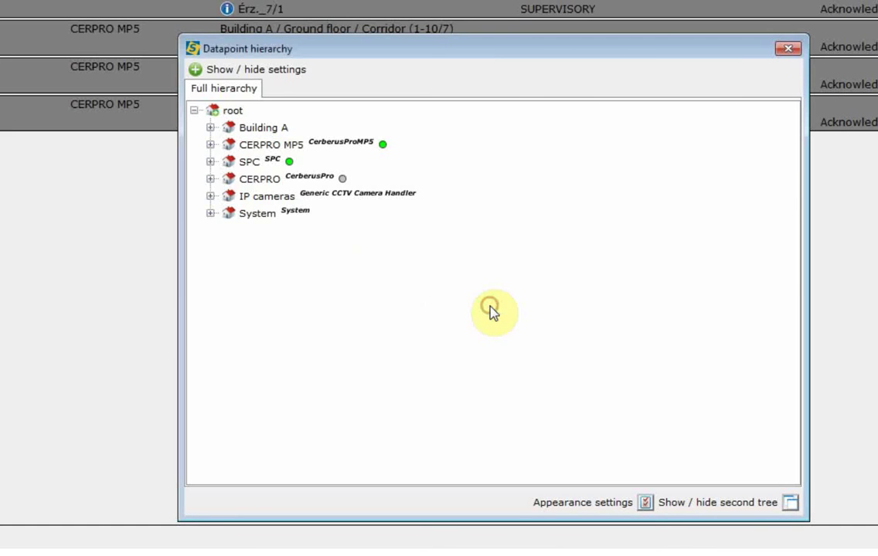
Expand CERPRO MP5 down to the Ground floor [Szektor_1] zones to check the imported datapoints, and collapse the branches again.
{"action": "left_click", "coordinate": [210, 145]}
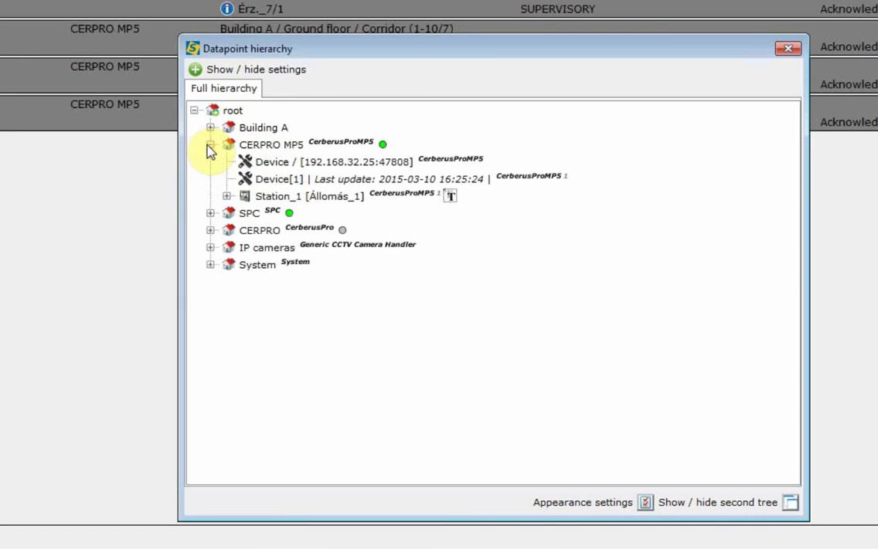
{"action": "left_click", "coordinate": [226, 196]}
{"action": "left_click", "coordinate": [243, 214]}
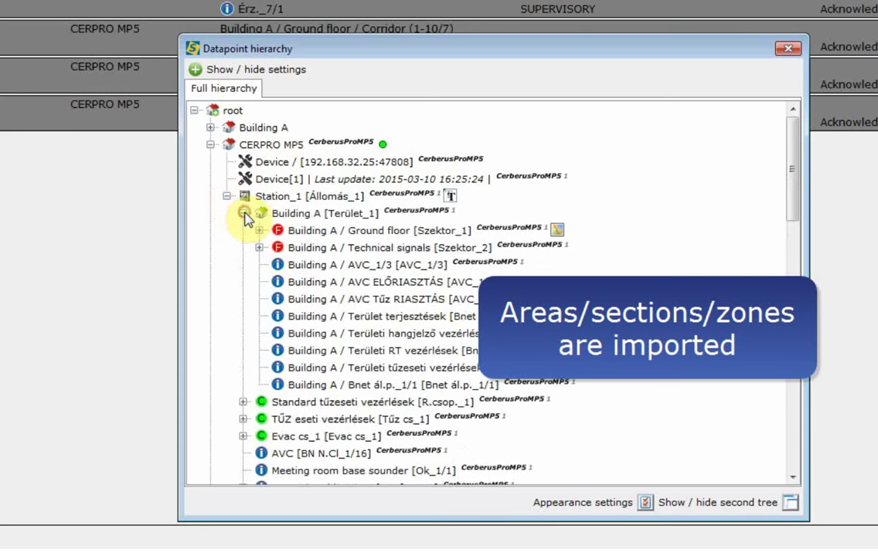
{"action": "left_click", "coordinate": [259, 230]}
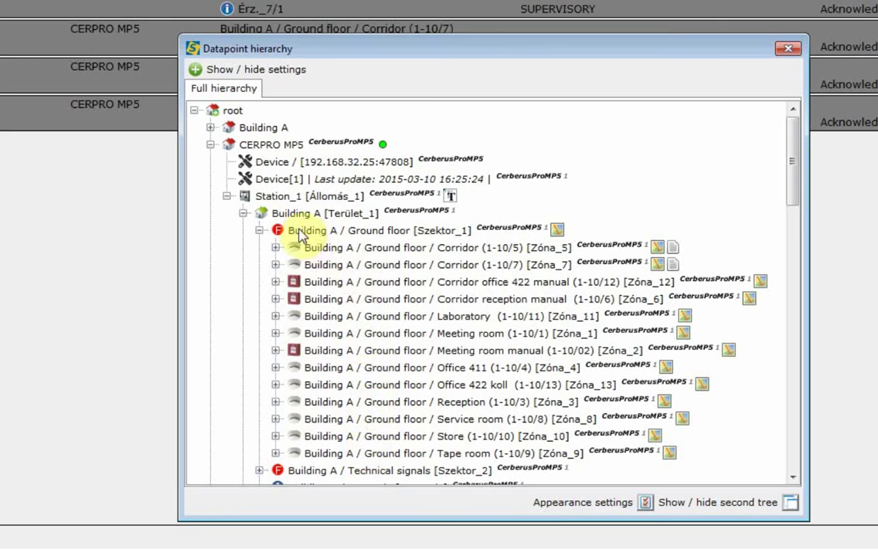
{"action": "left_click", "coordinate": [242, 213]}
{"action": "left_click", "coordinate": [226, 197]}
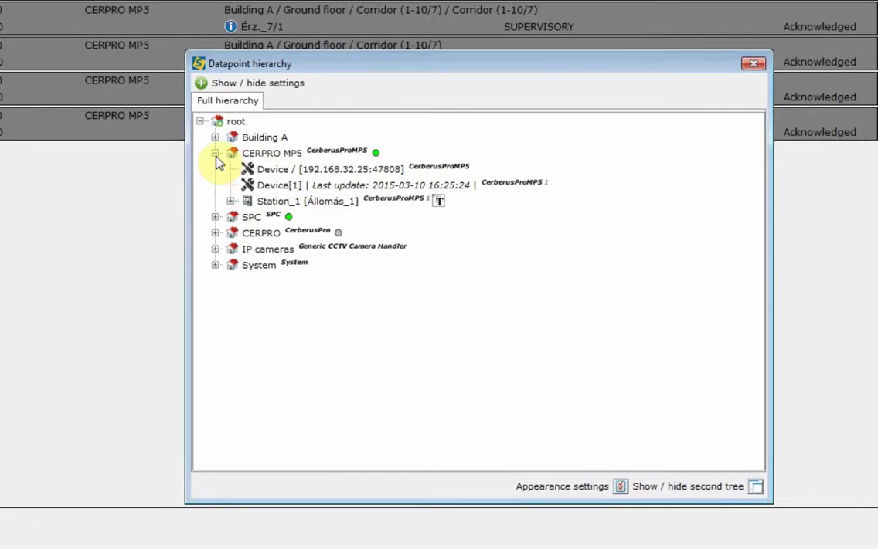
{"action": "left_click", "coordinate": [210, 145]}
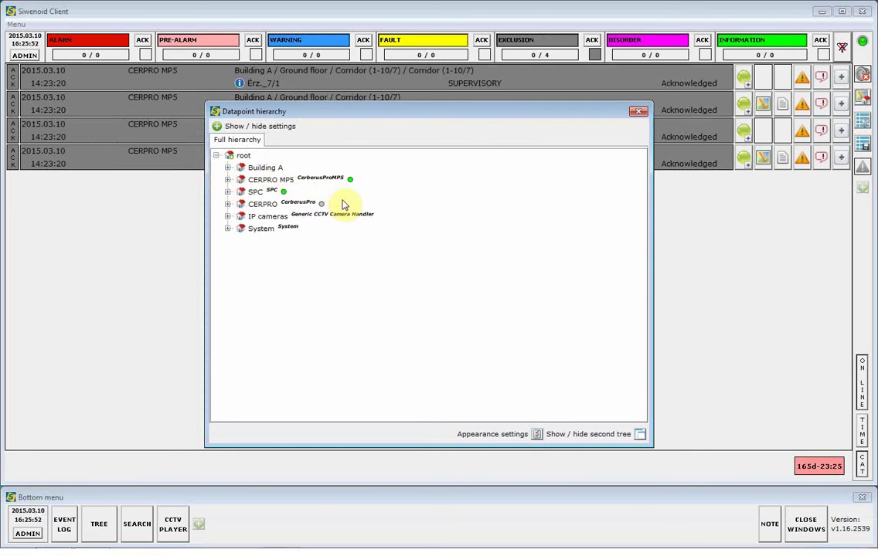